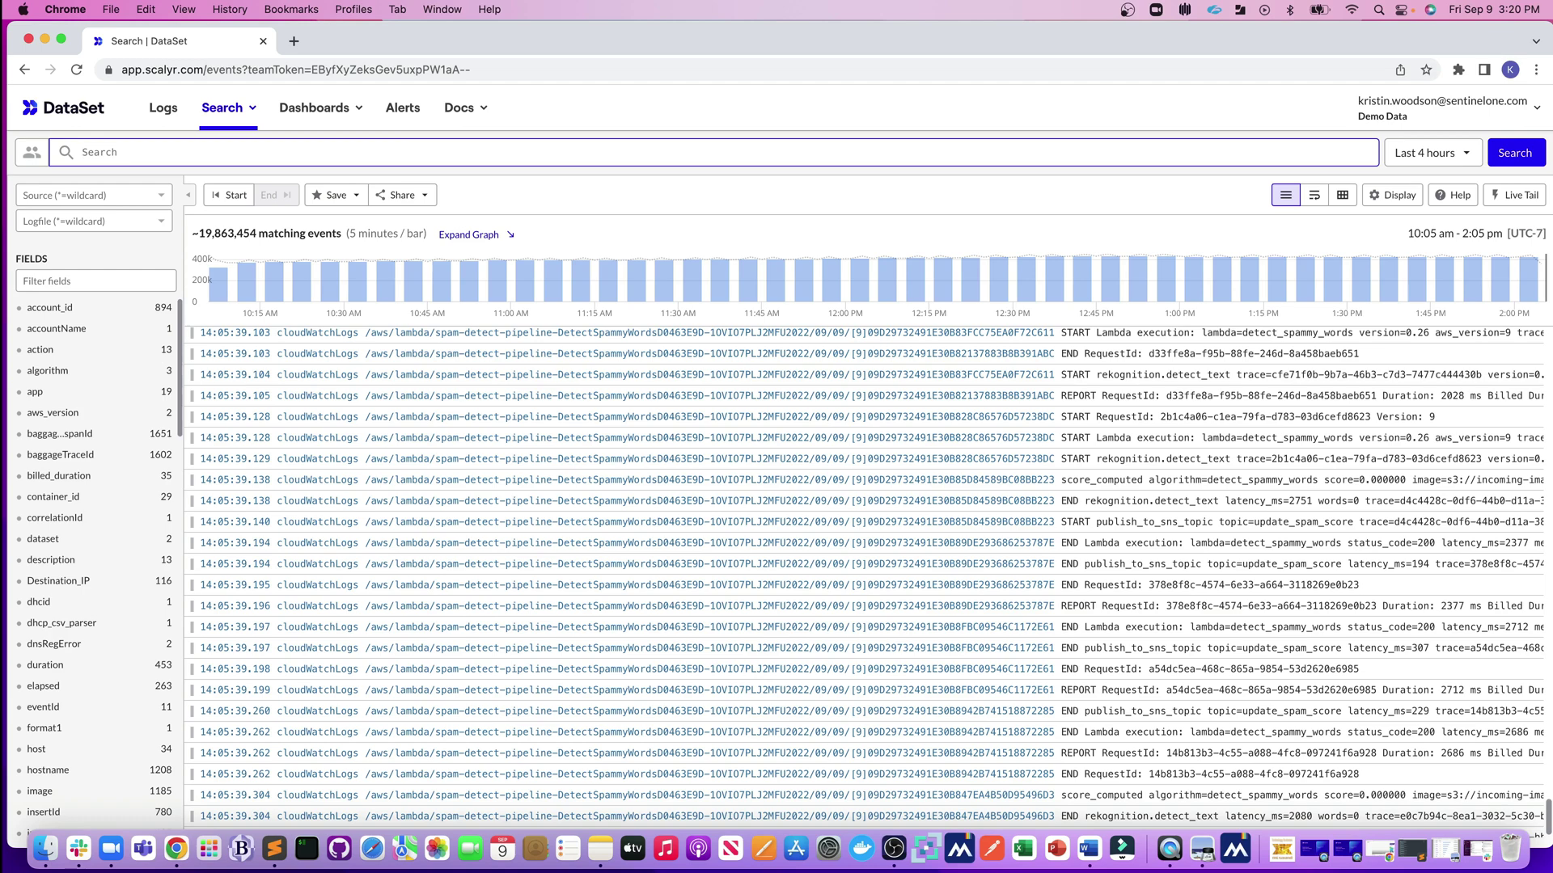
Search for request=* to narrow the logs to about 913,014 matching events.
text(request=)
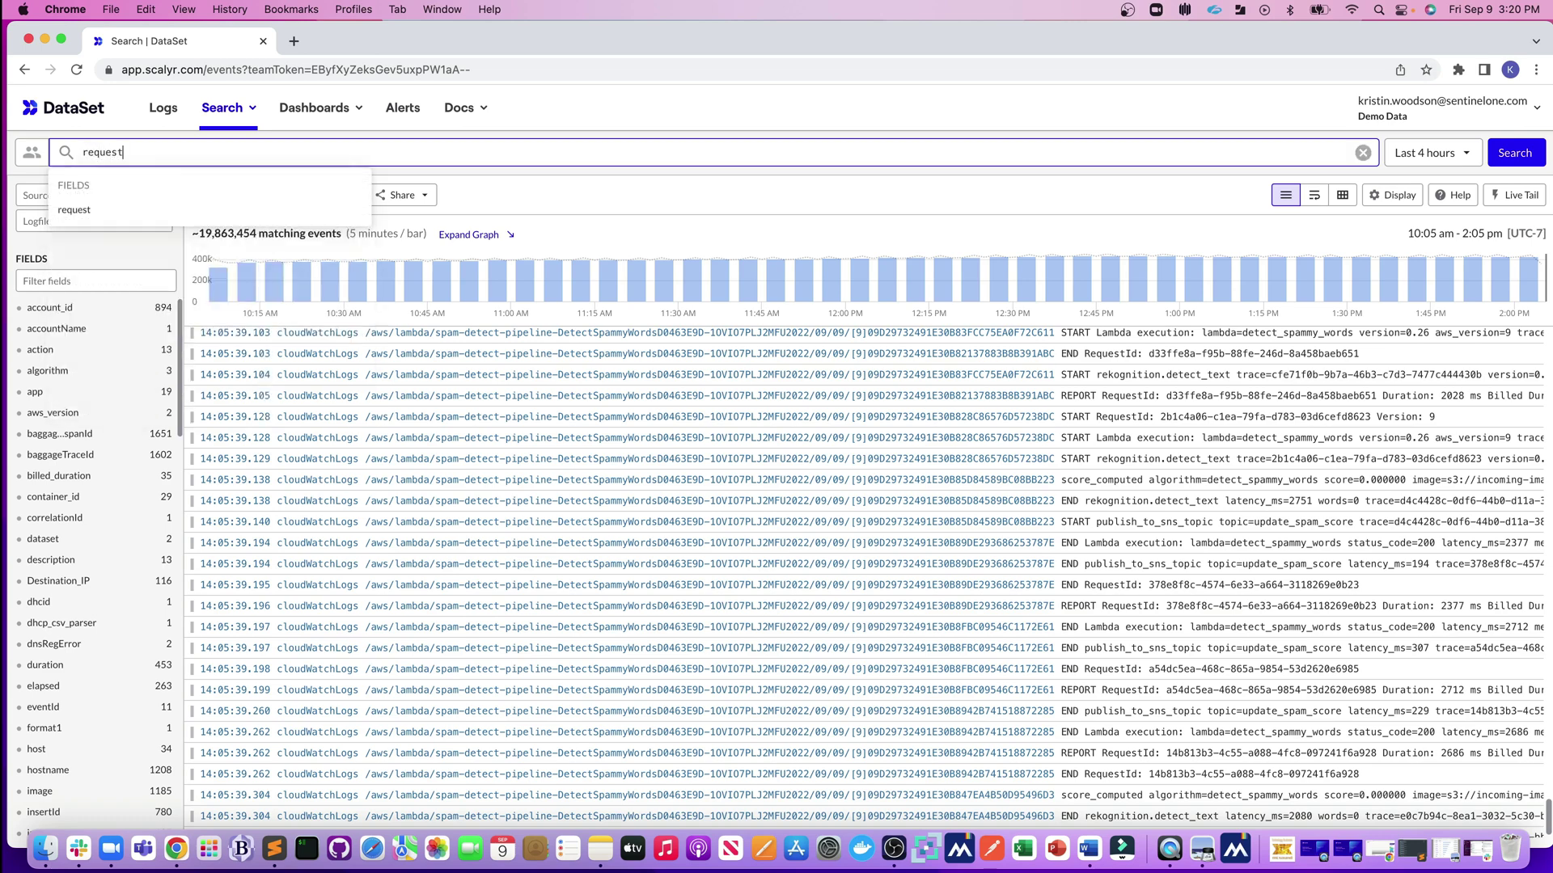
text(*)
key(Return)
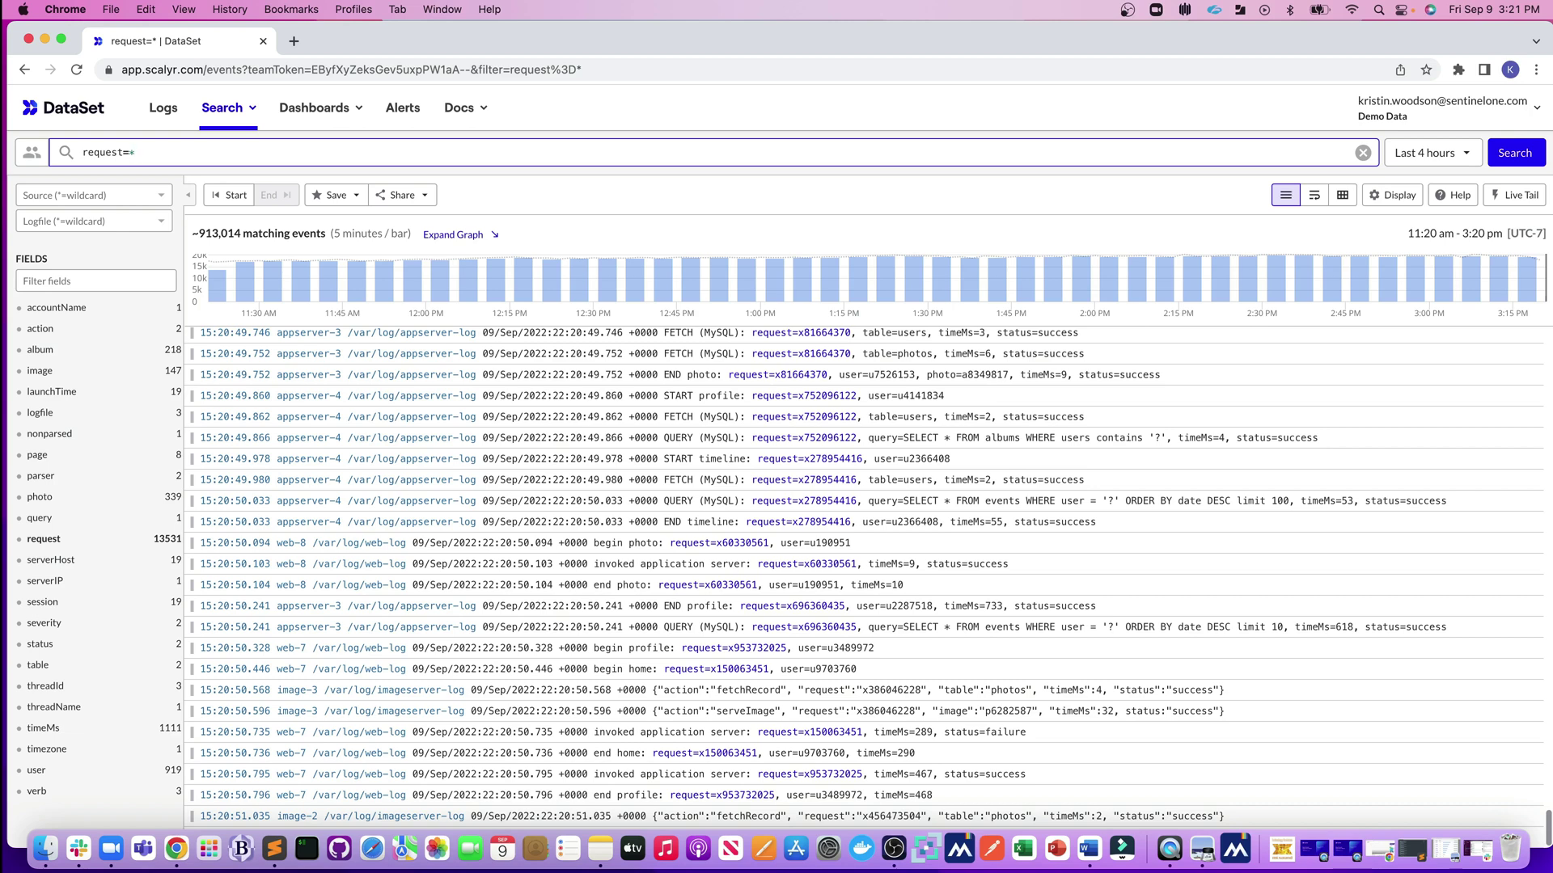
Expand the request=* results into a line chart spanning the last 12 hours.
click(457, 236)
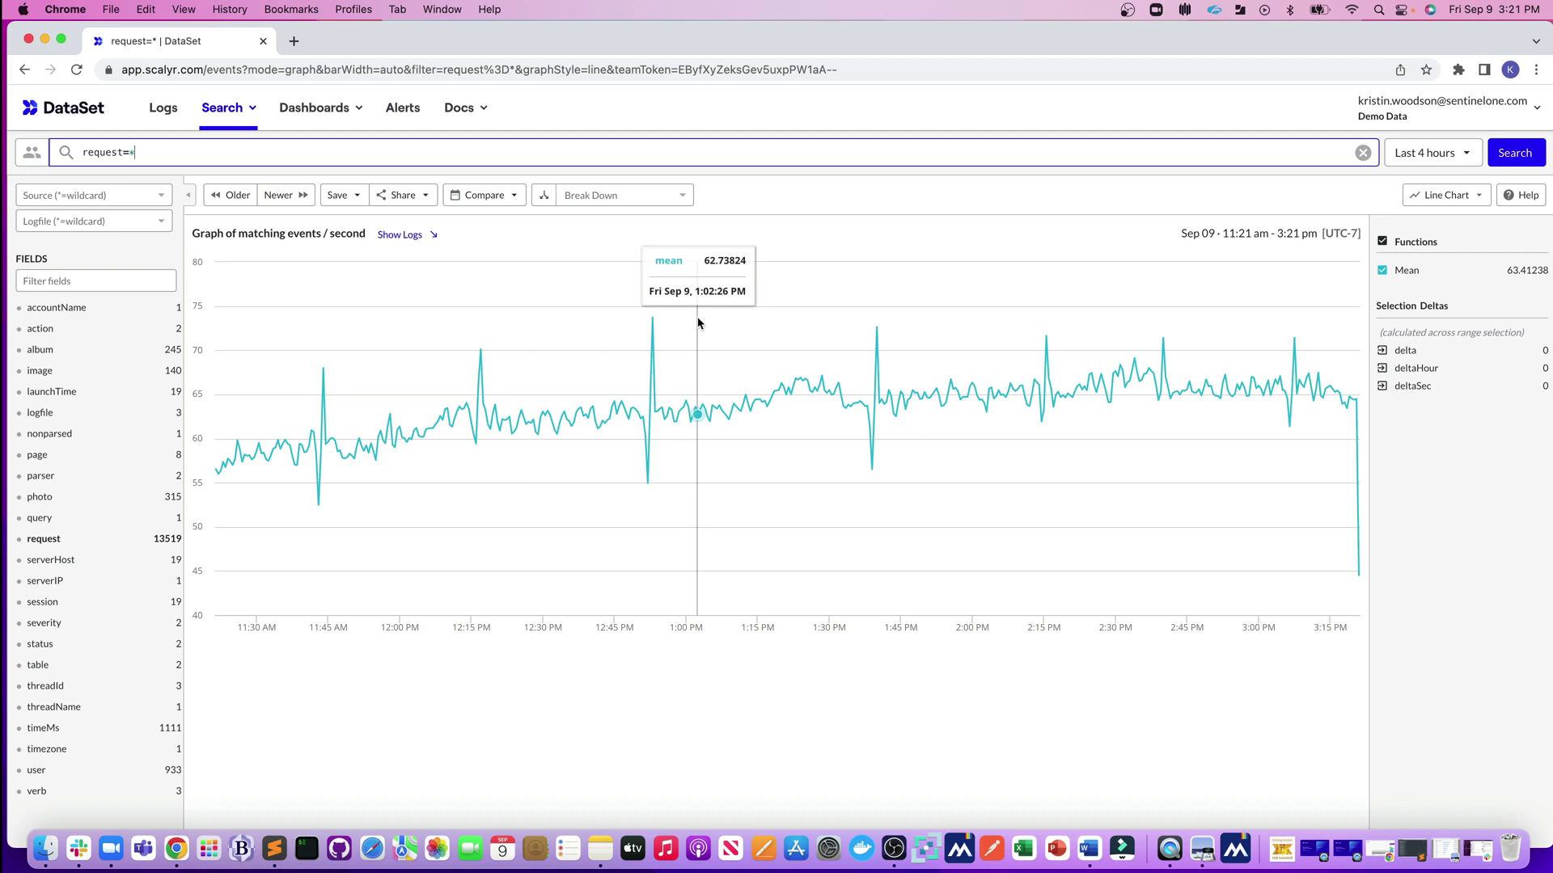
click(1443, 161)
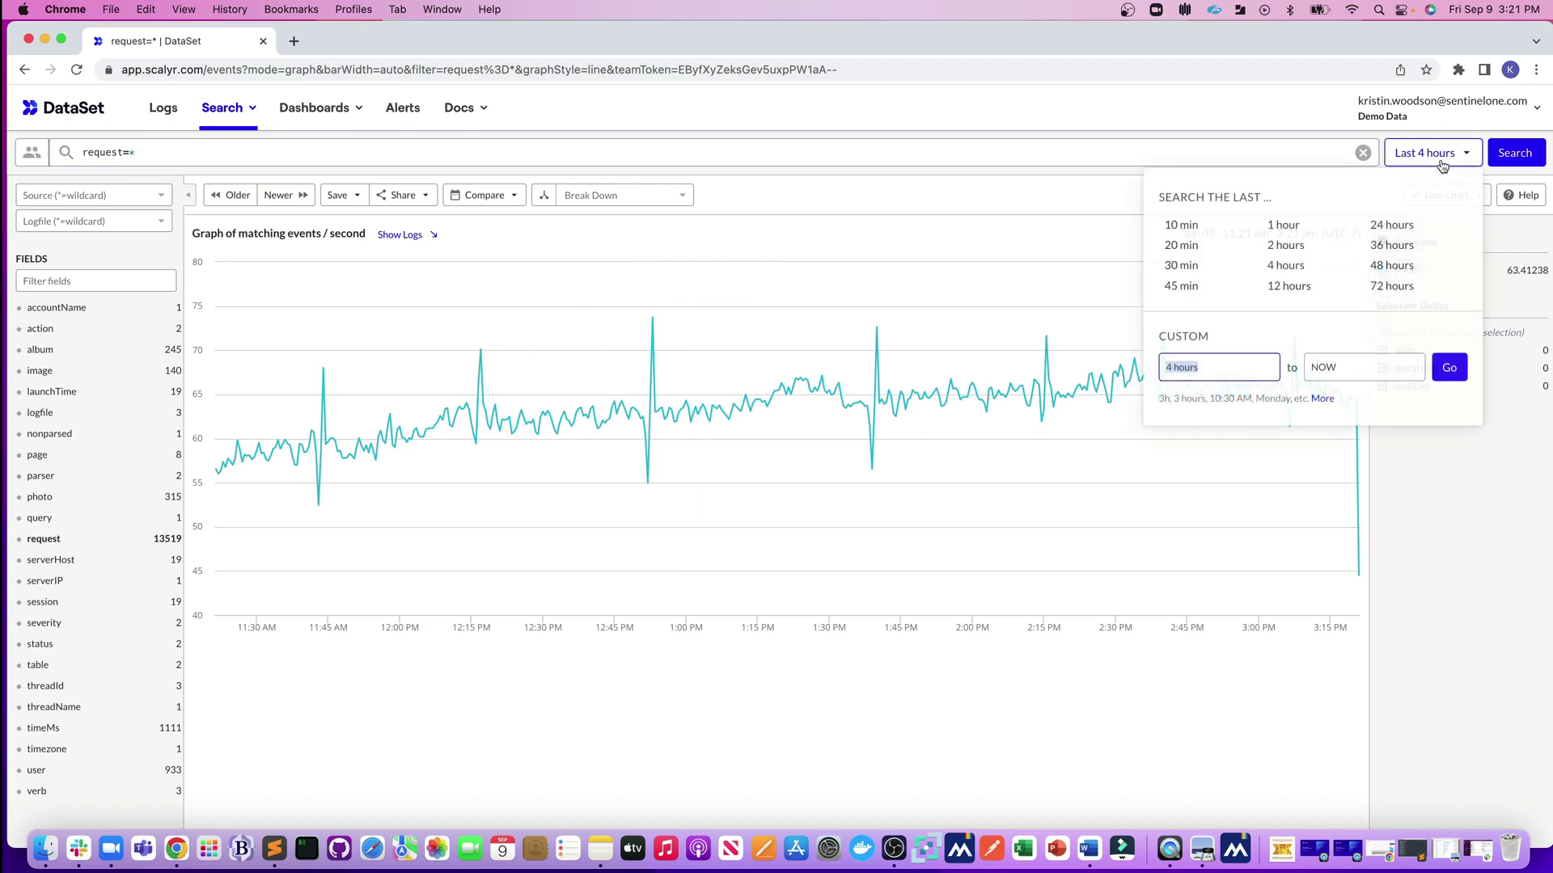
click(1284, 288)
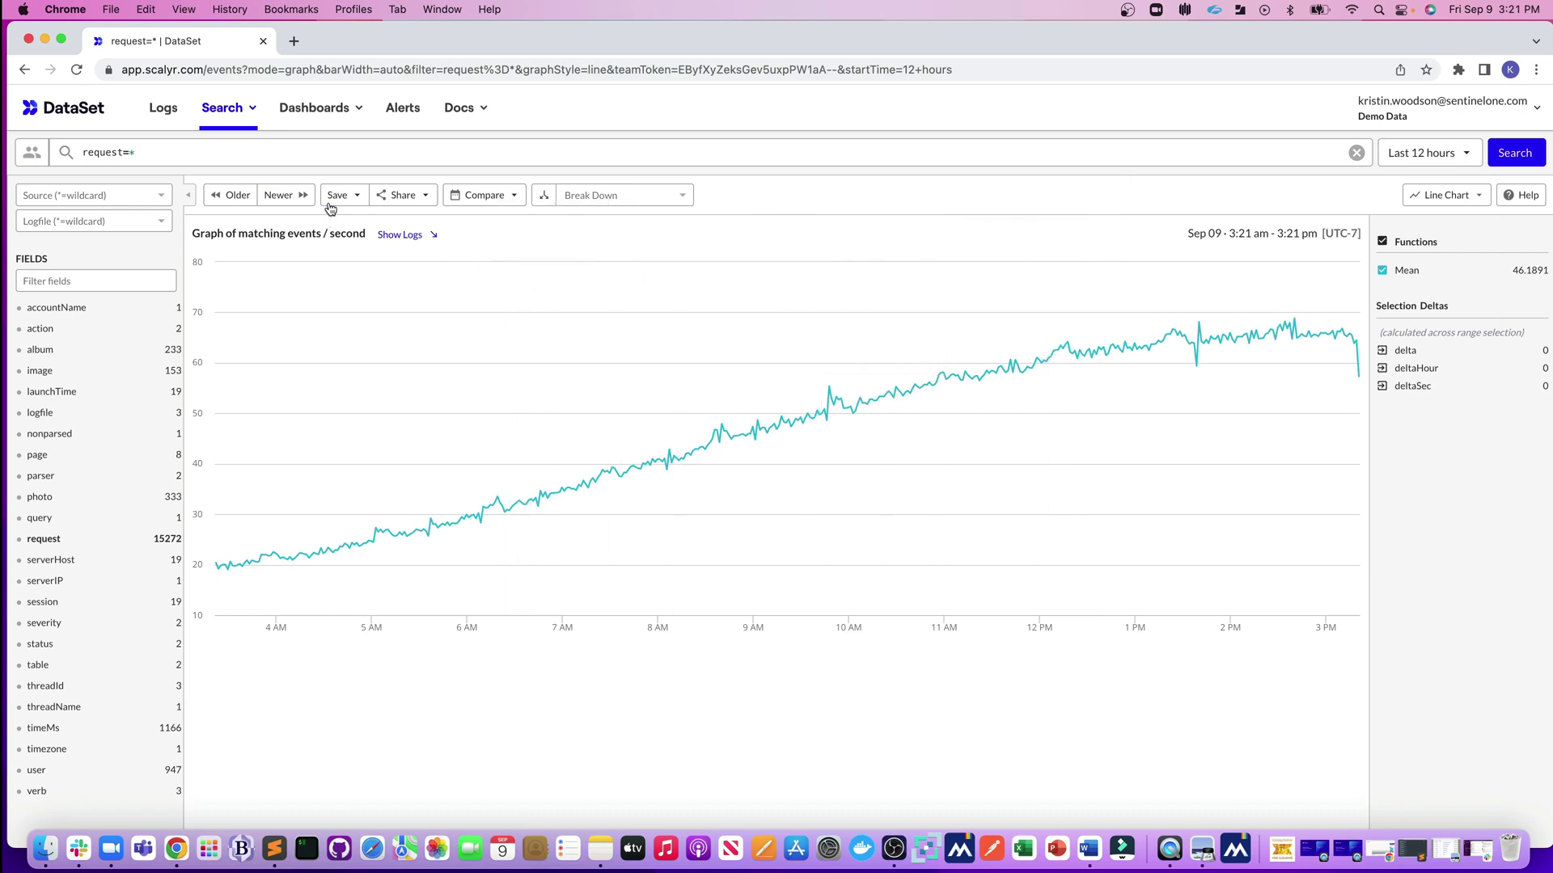
Save the request chart as 'Web Traffic' on a new dashboard named 'KW Web Traffic'.
click(359, 201)
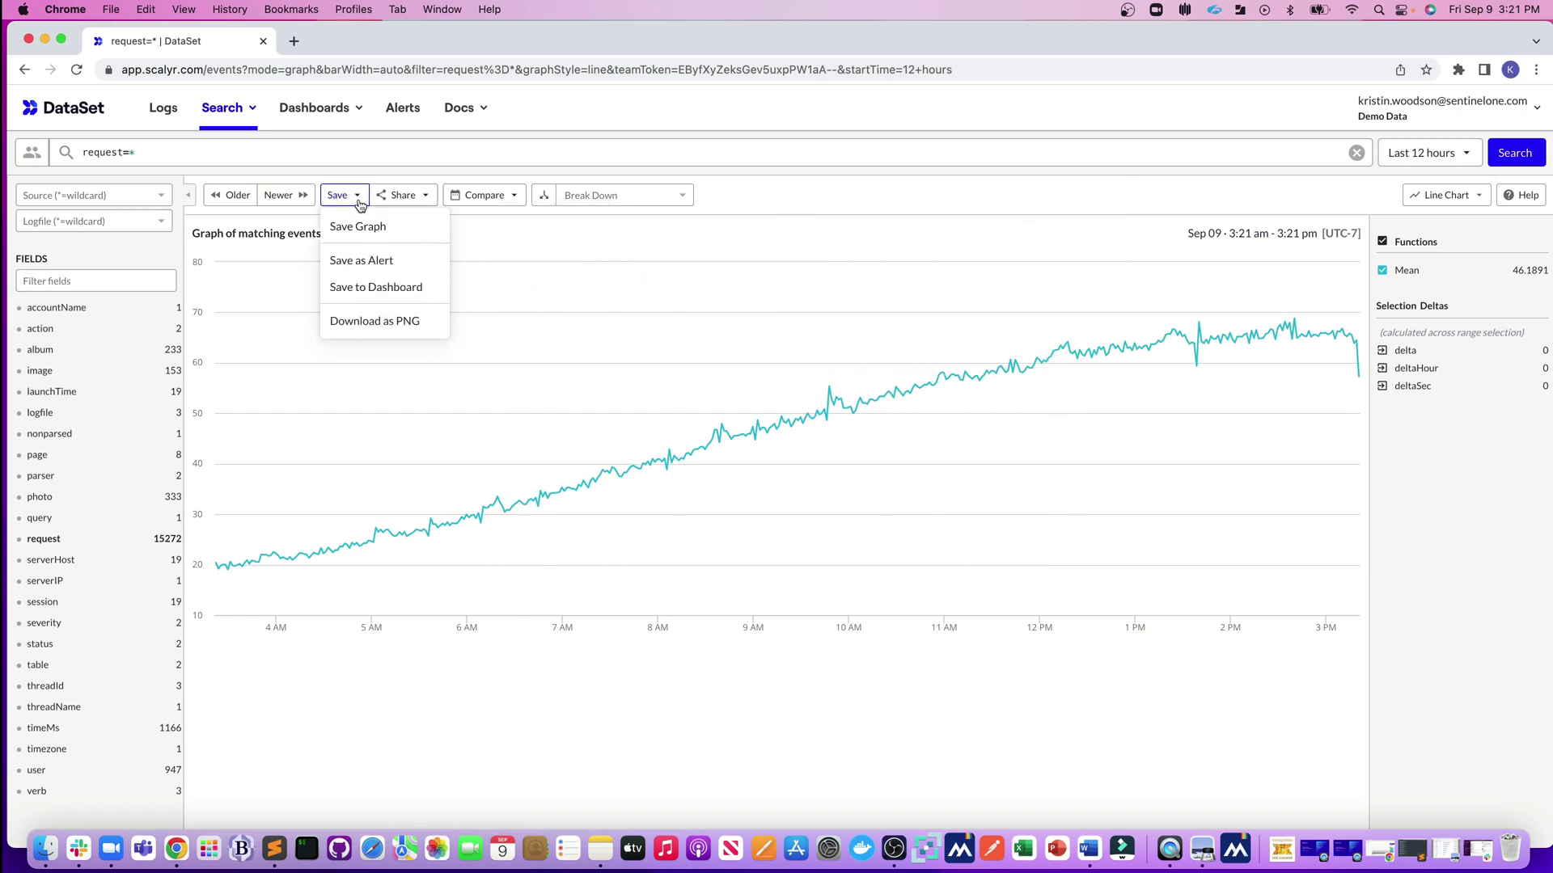
click(375, 289)
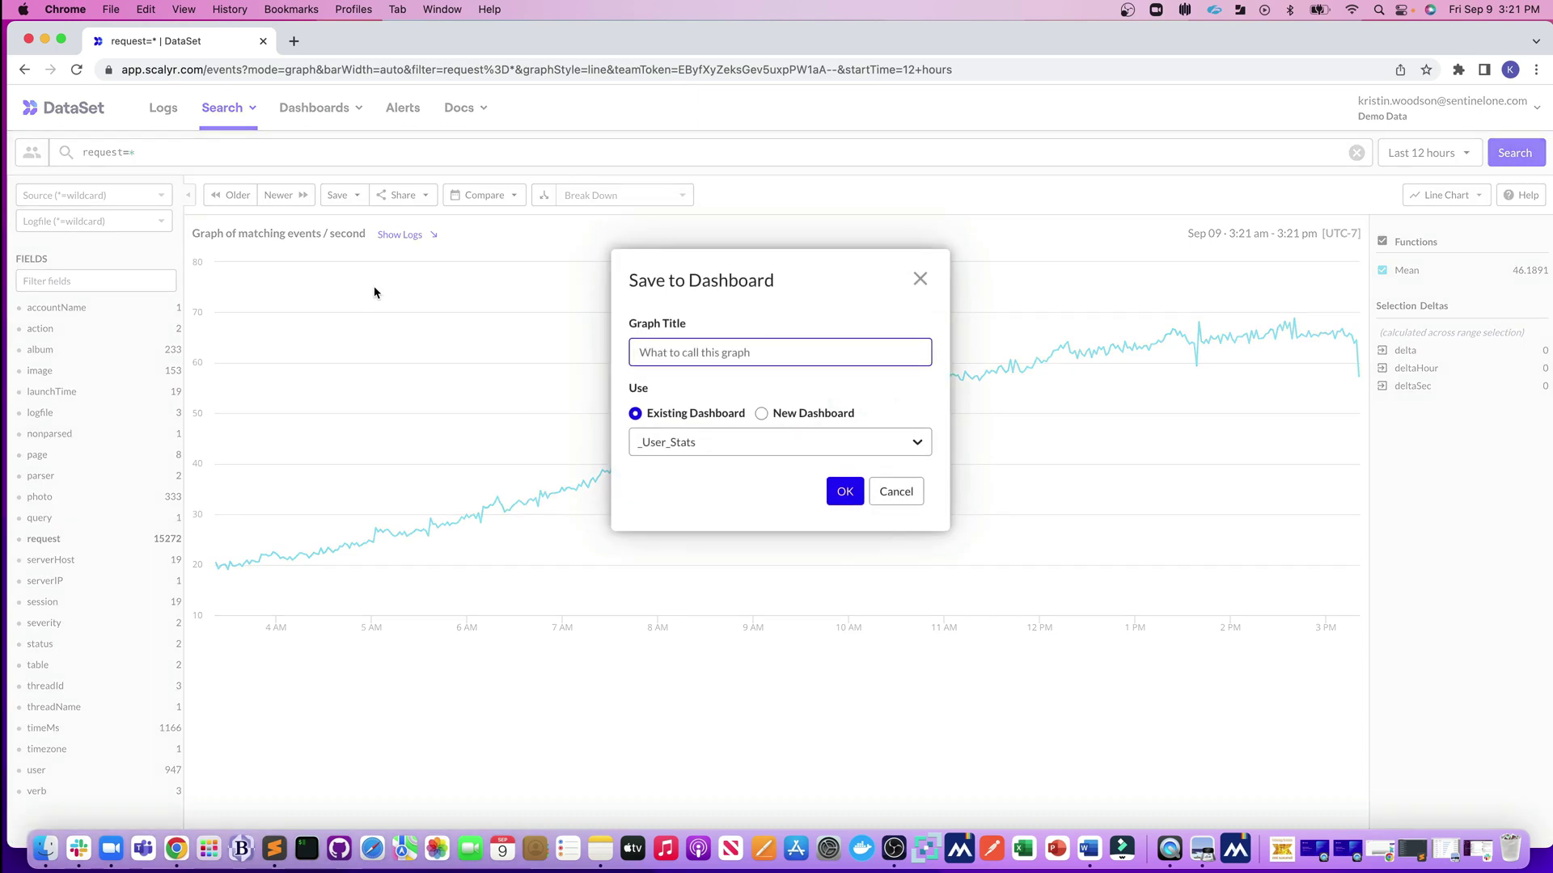
text(Web Traffic)
click(761, 414)
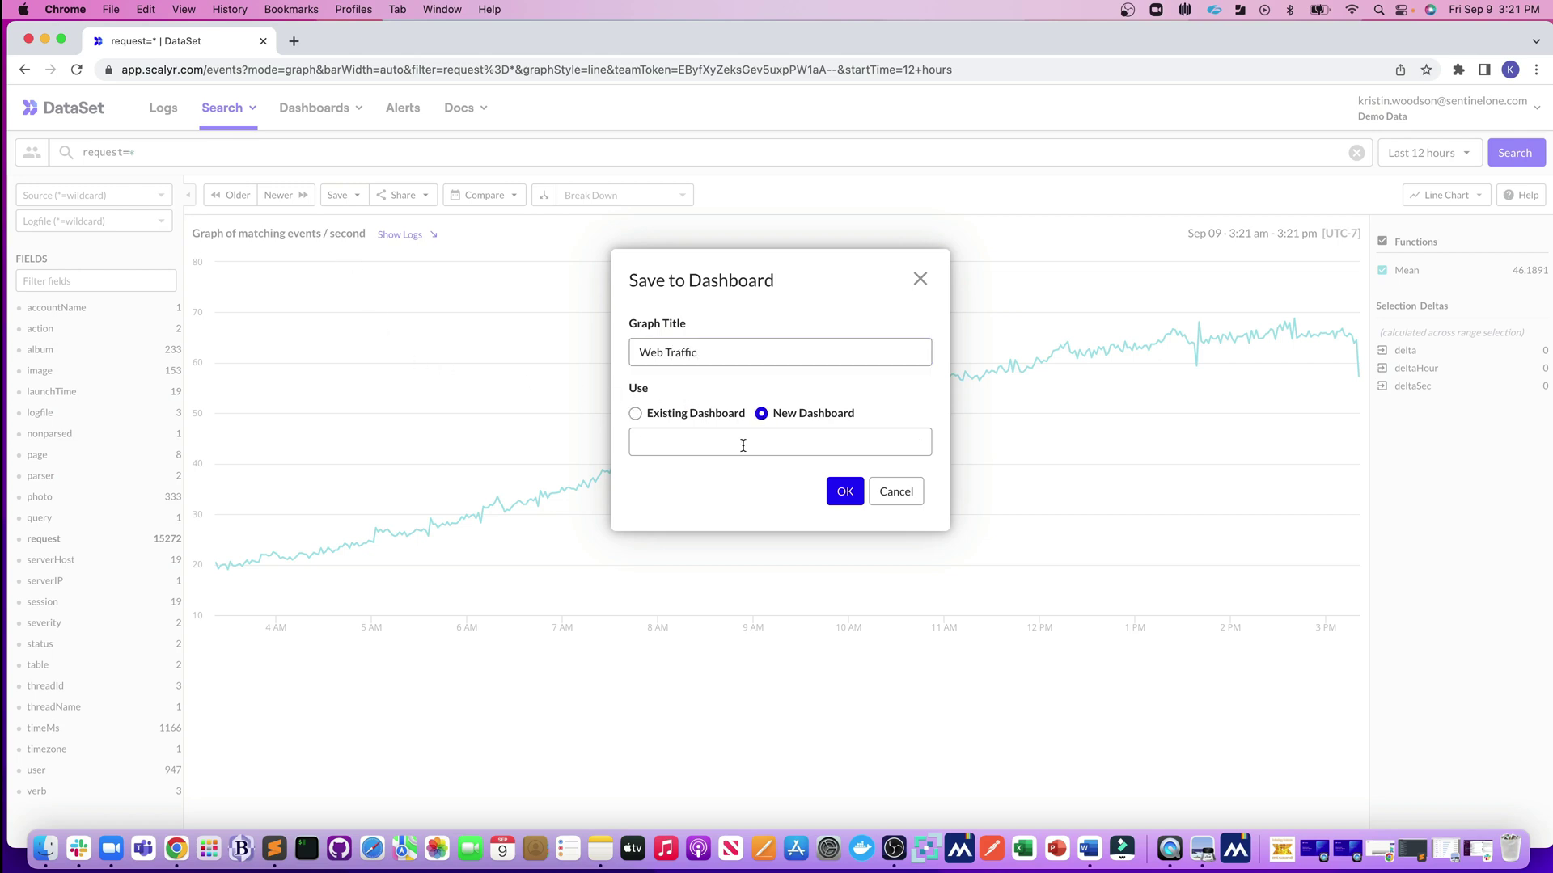
click(743, 446)
text(KW)
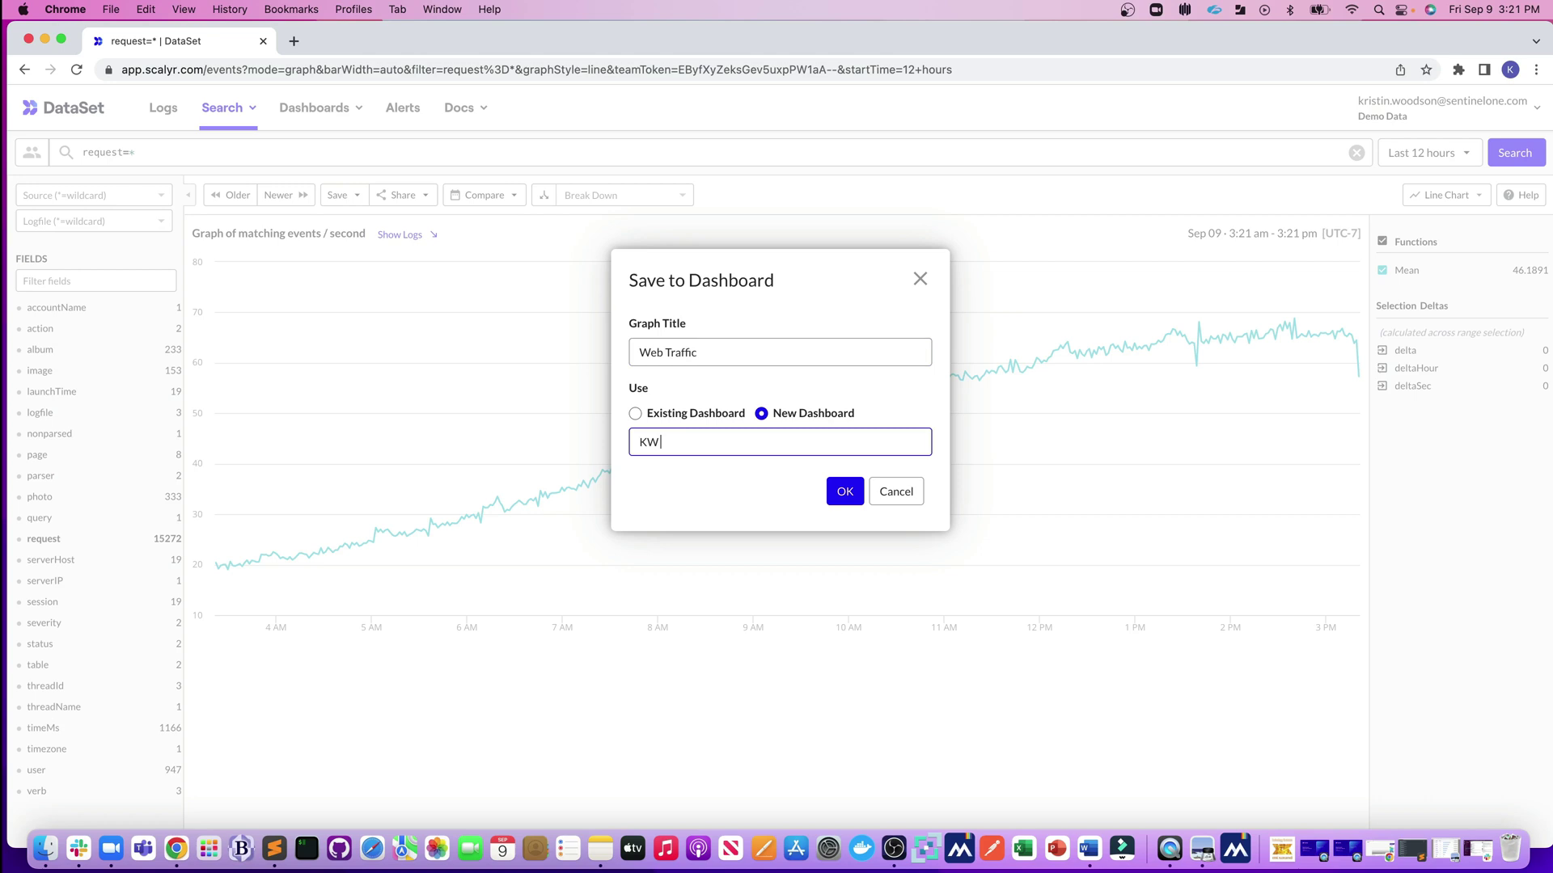
text( Web Traffic)
click(839, 495)
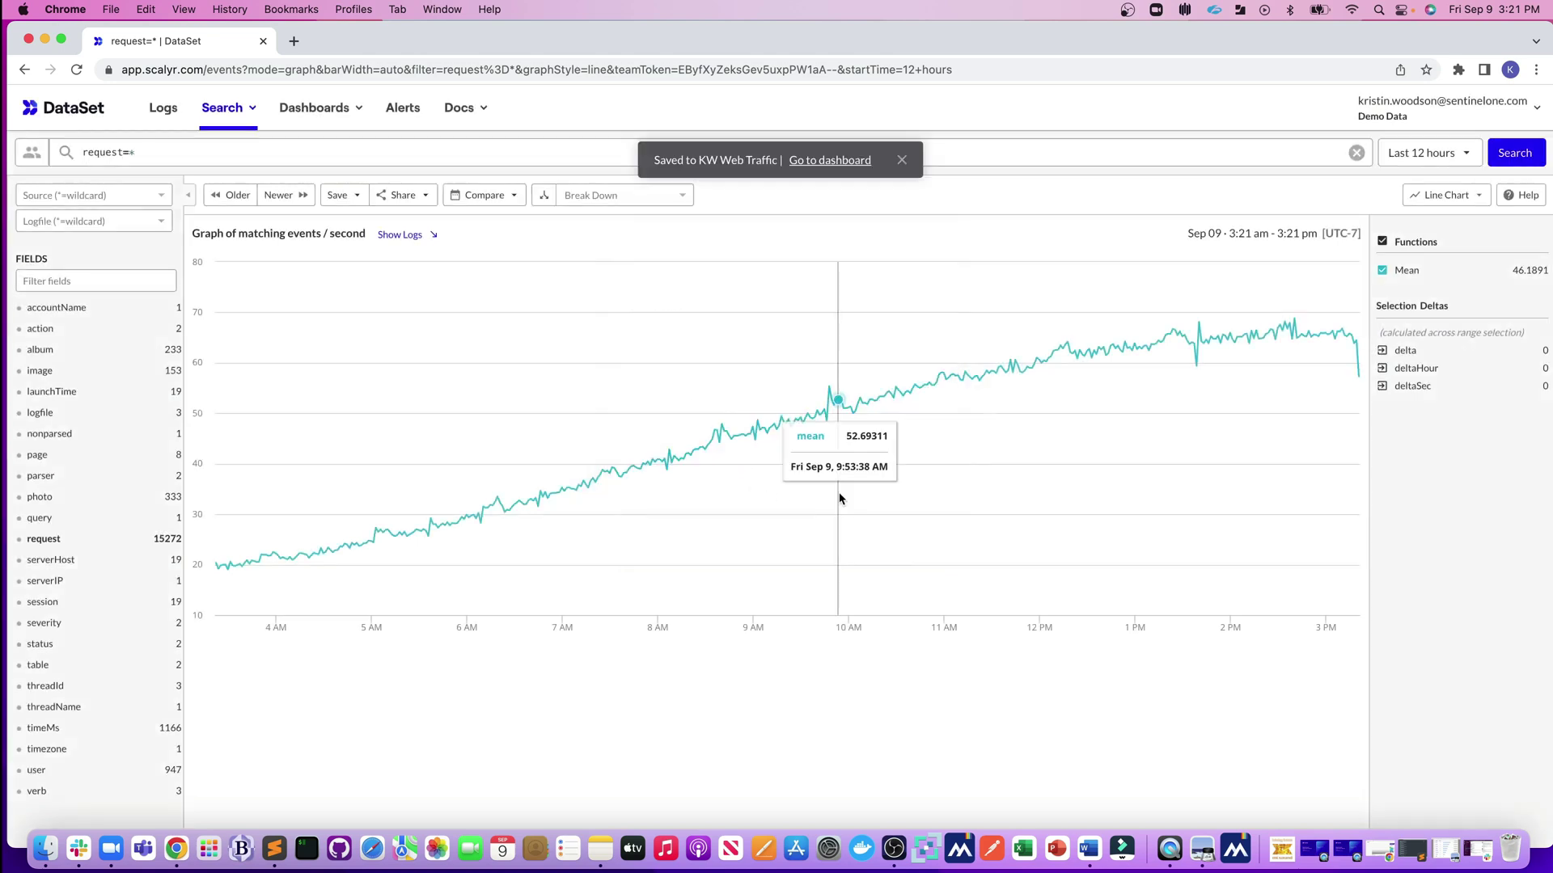
click(831, 160)
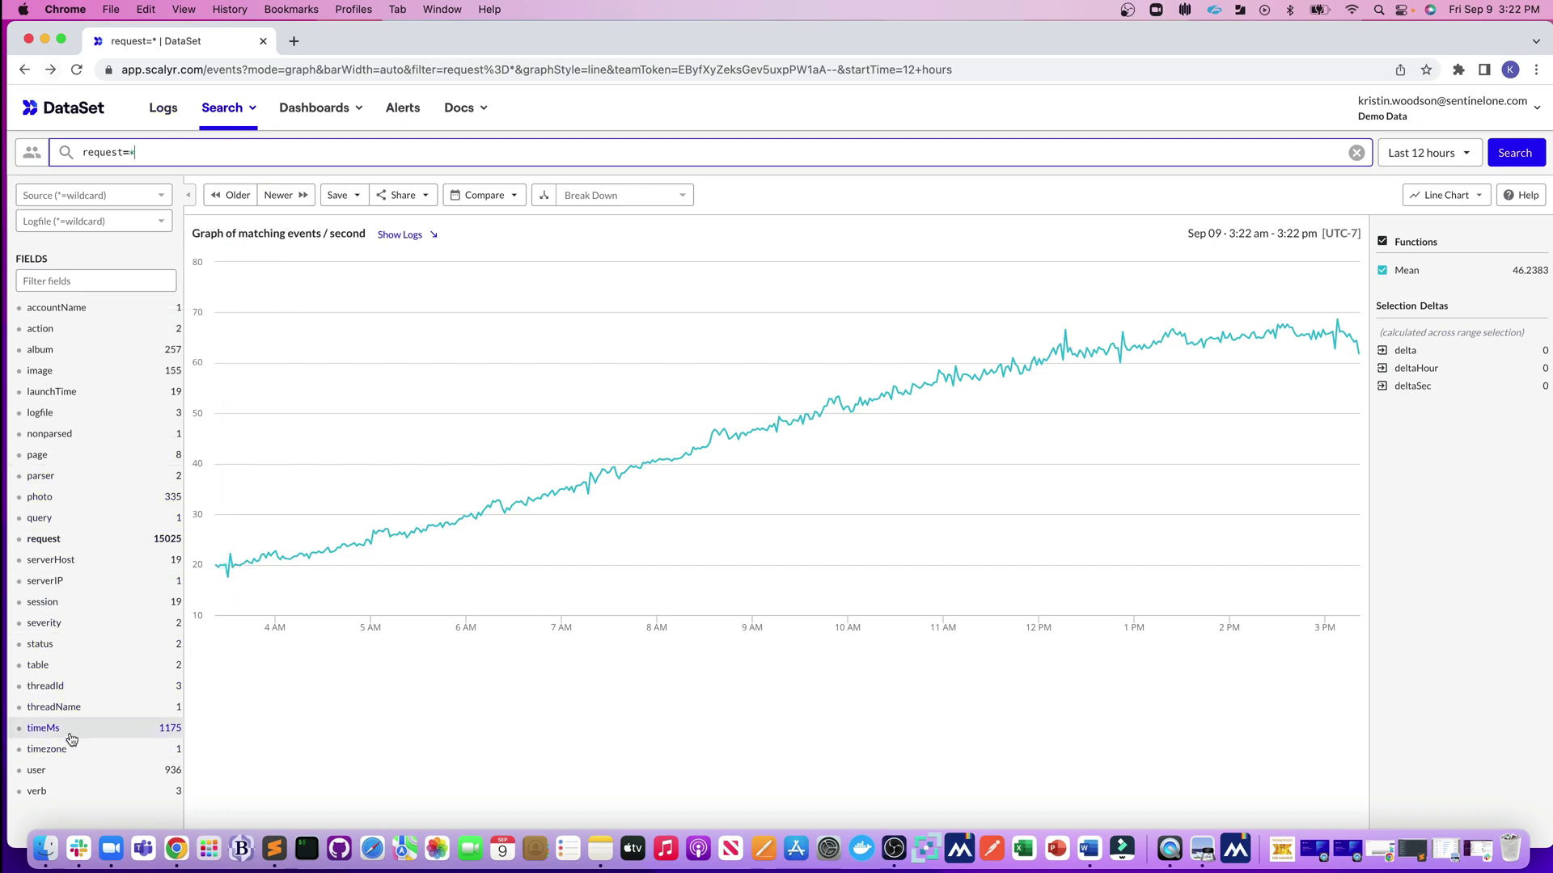
Graph the timeMs field's values with mean plus 90th and 99th percentile lines.
click(43, 727)
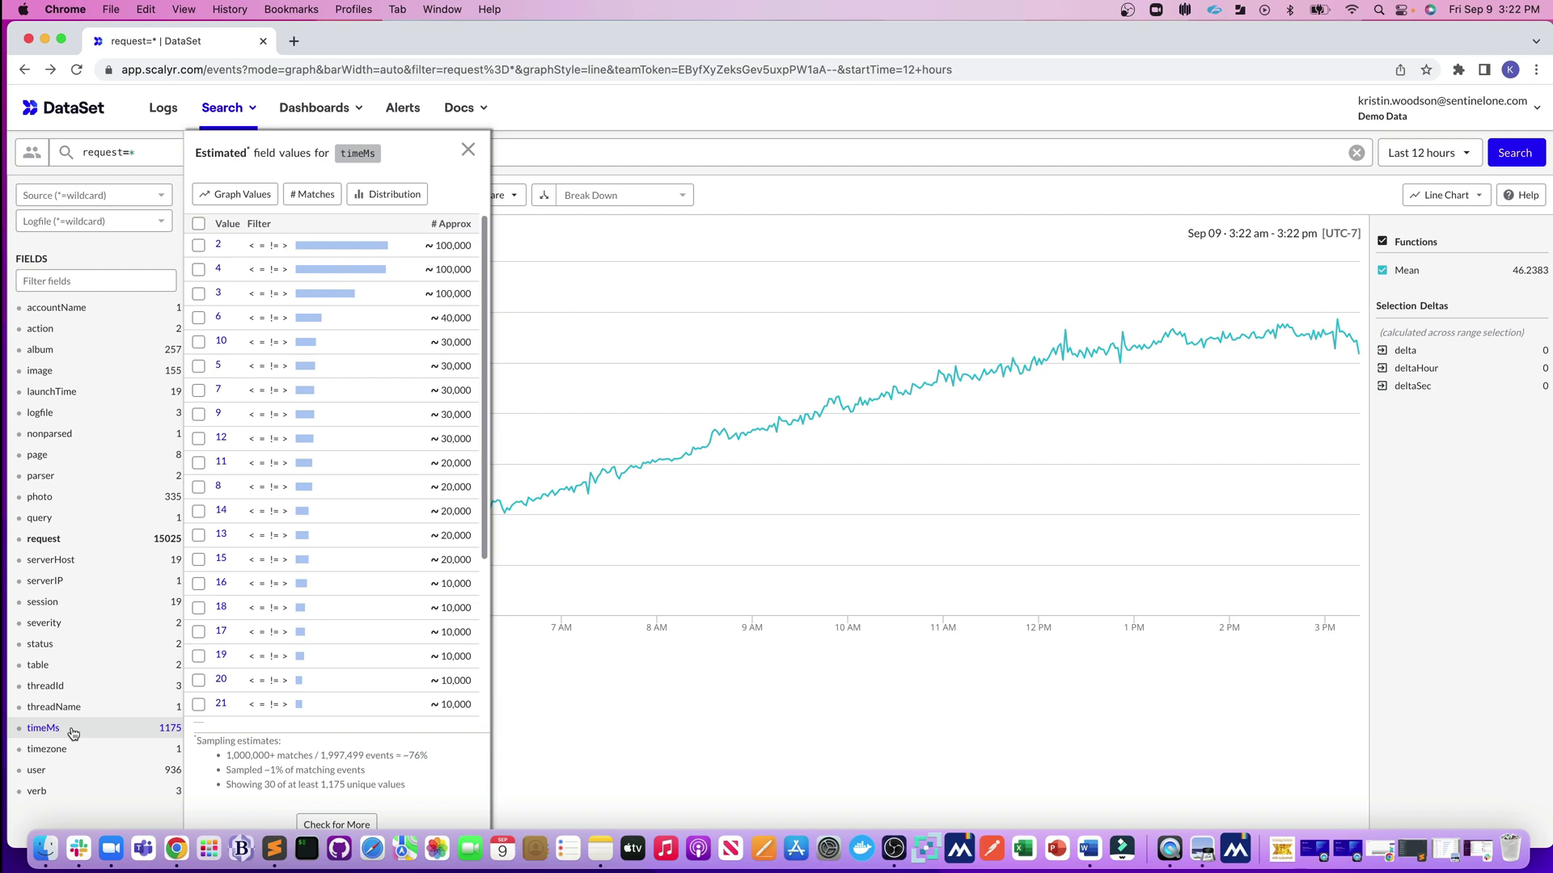
click(265, 199)
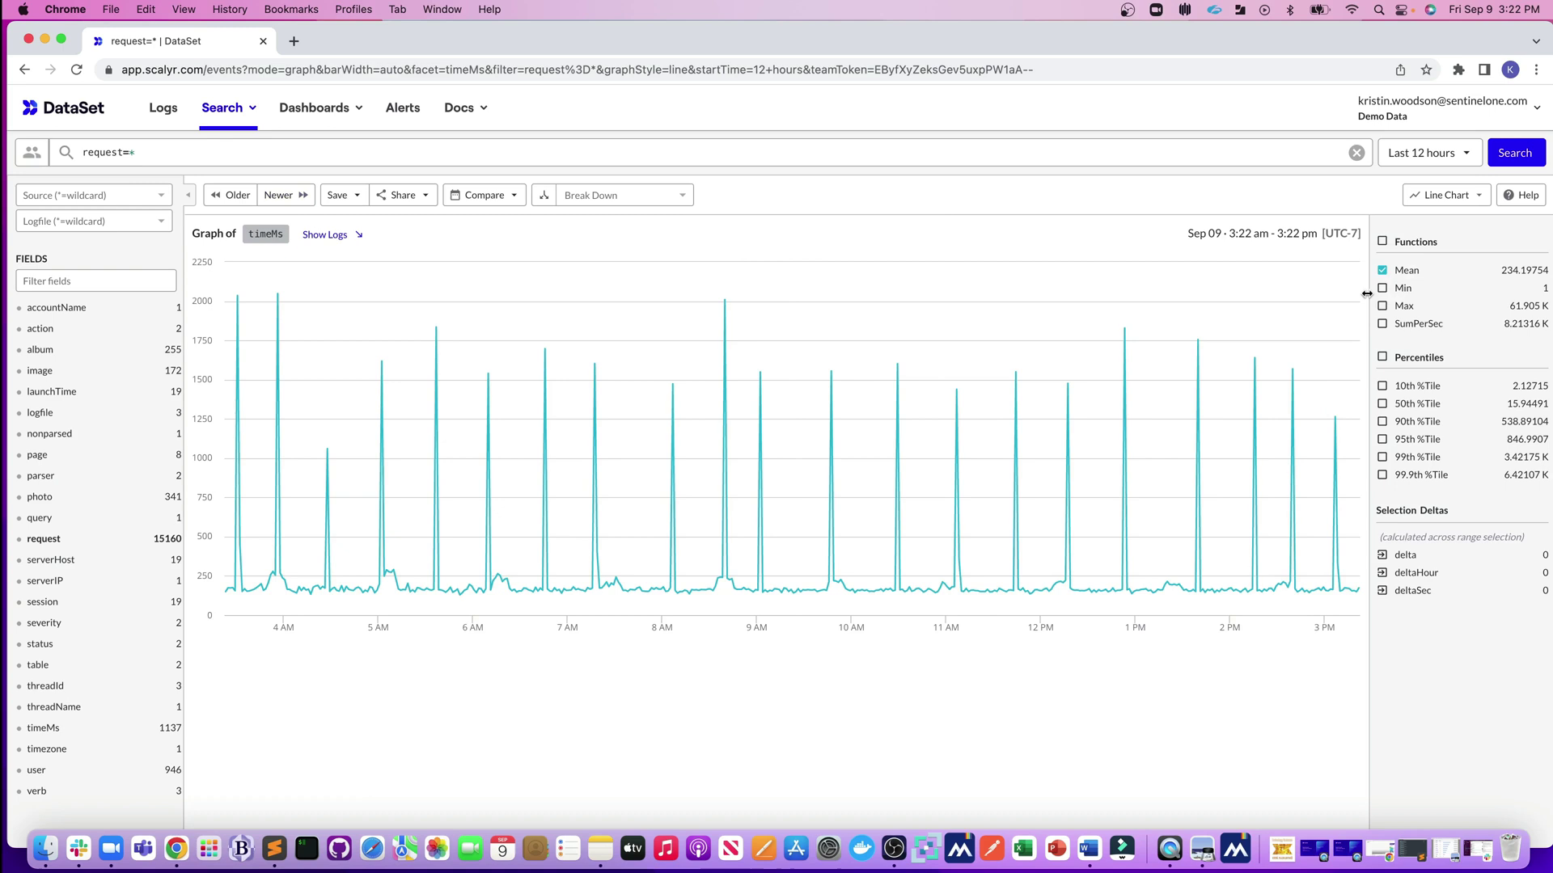
click(1382, 421)
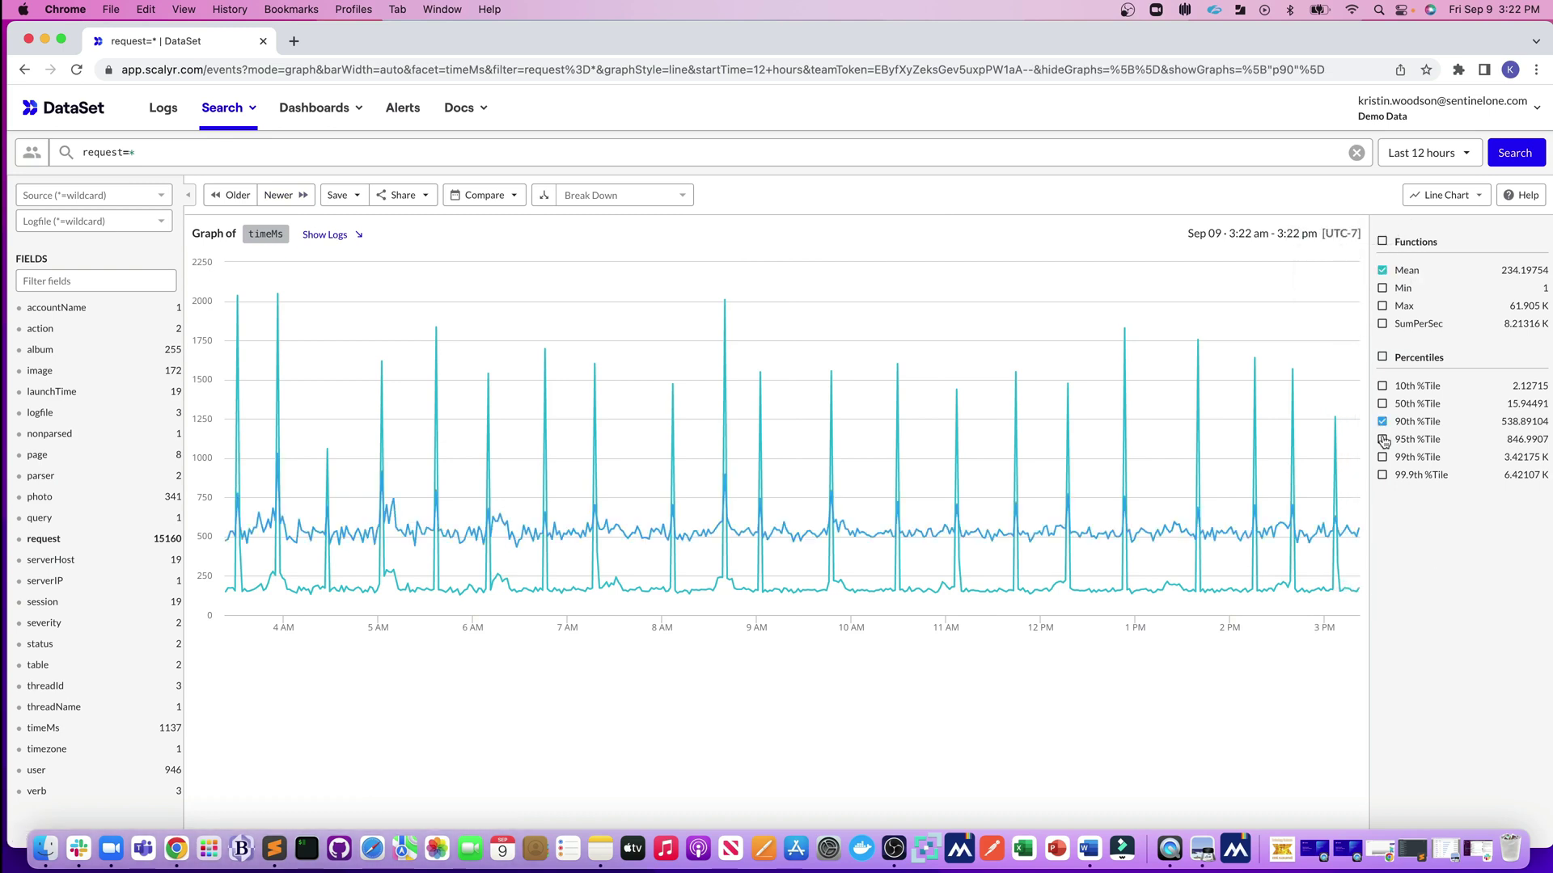
click(1382, 458)
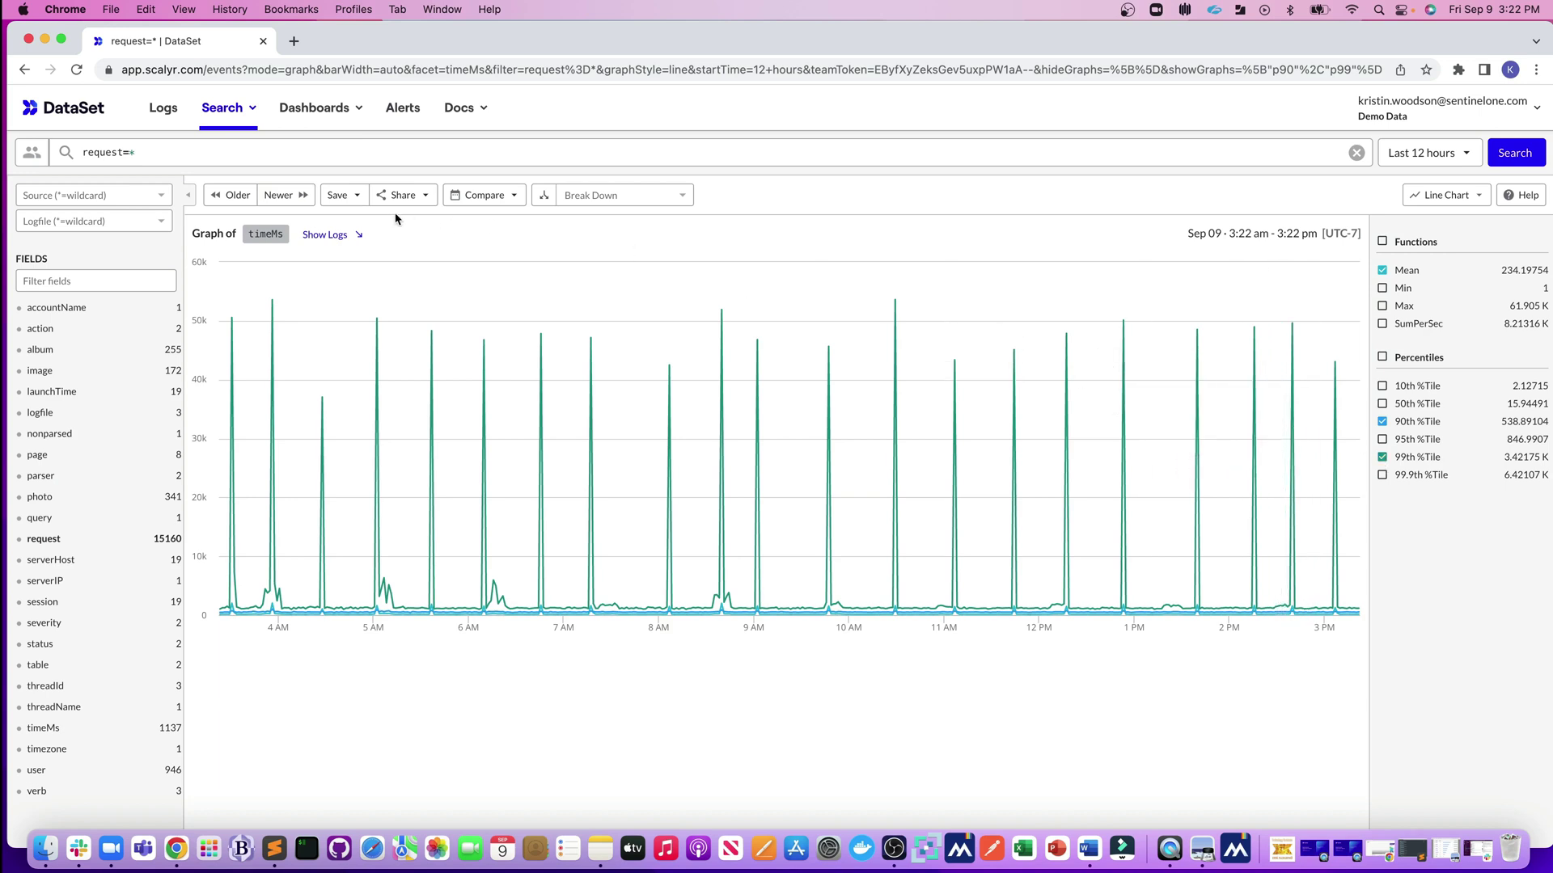
Save the timeMs chart as 'Response Time' to the existing KW Web Traffic dashboard.
click(352, 199)
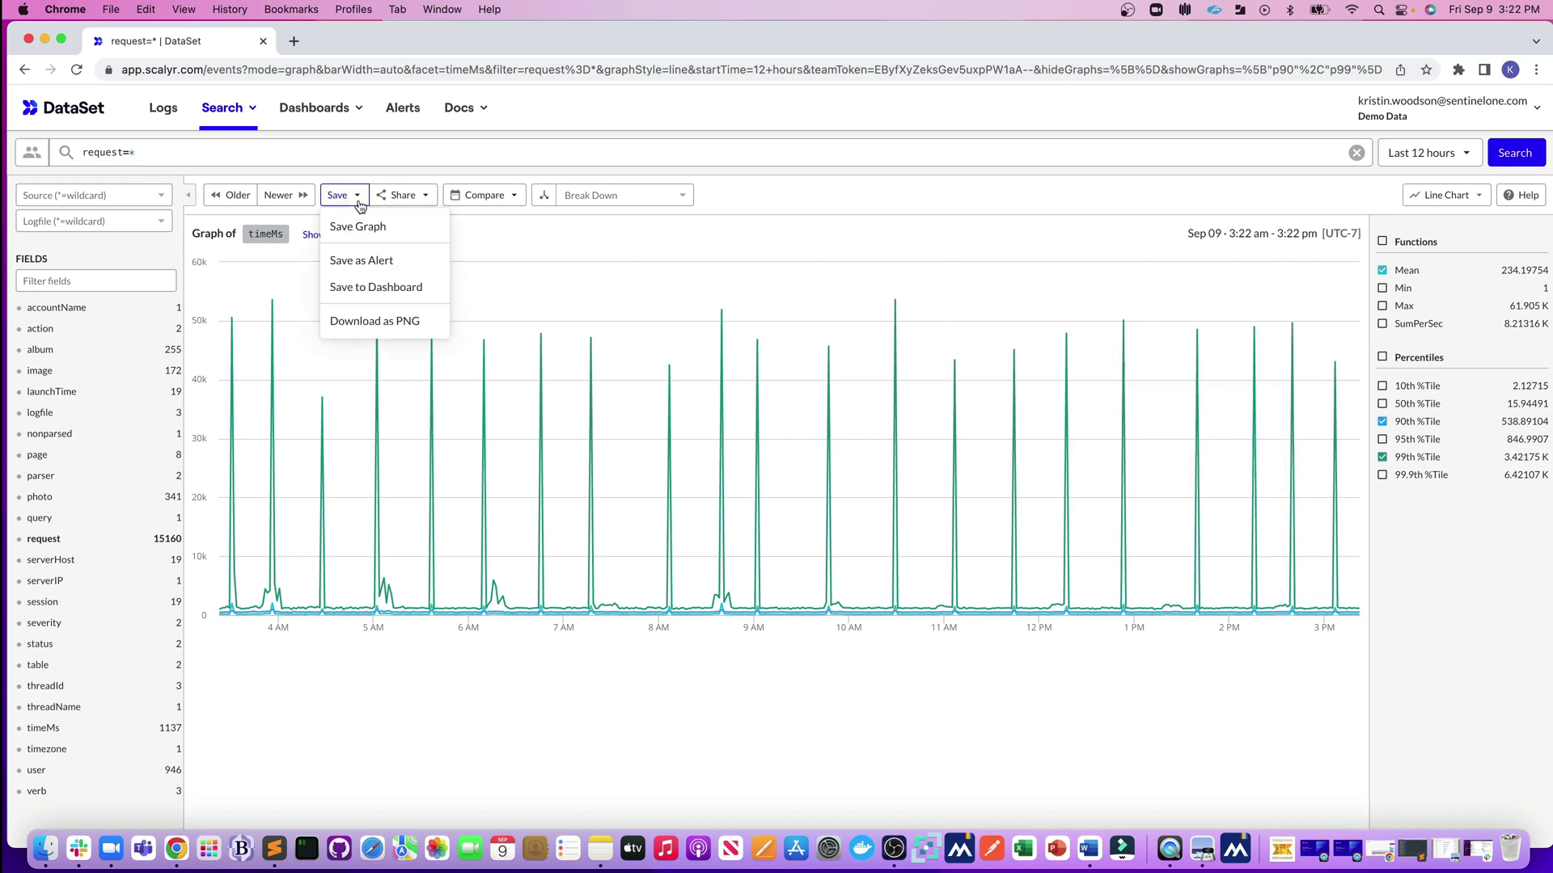
click(379, 300)
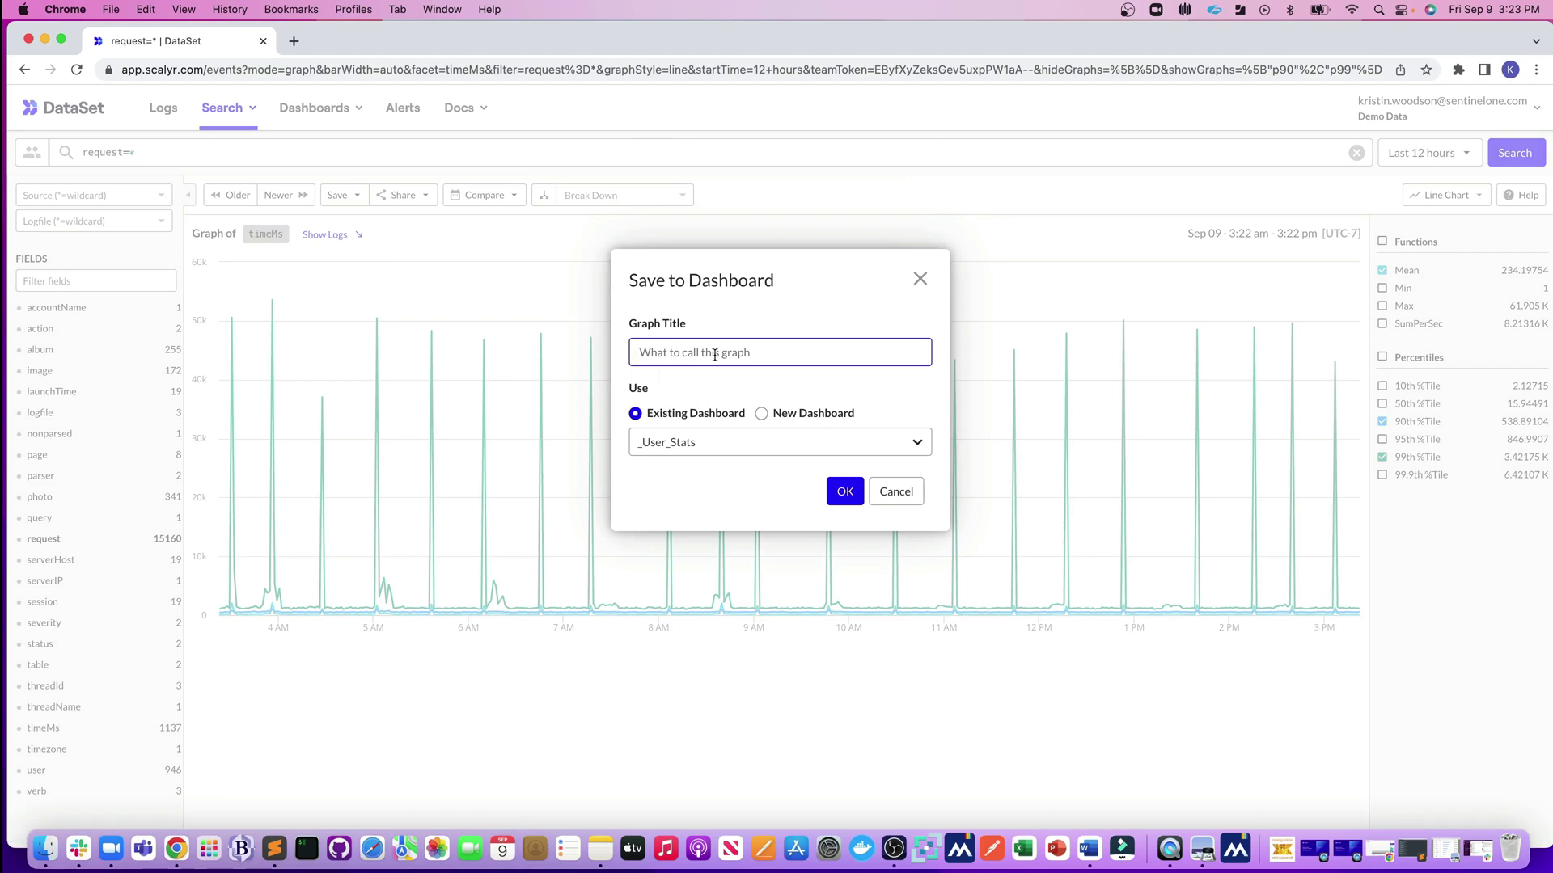
text(T)
text(es)
key(BackSpace)
key(BackSpace)
key(BackSpace)
text(Response Time)
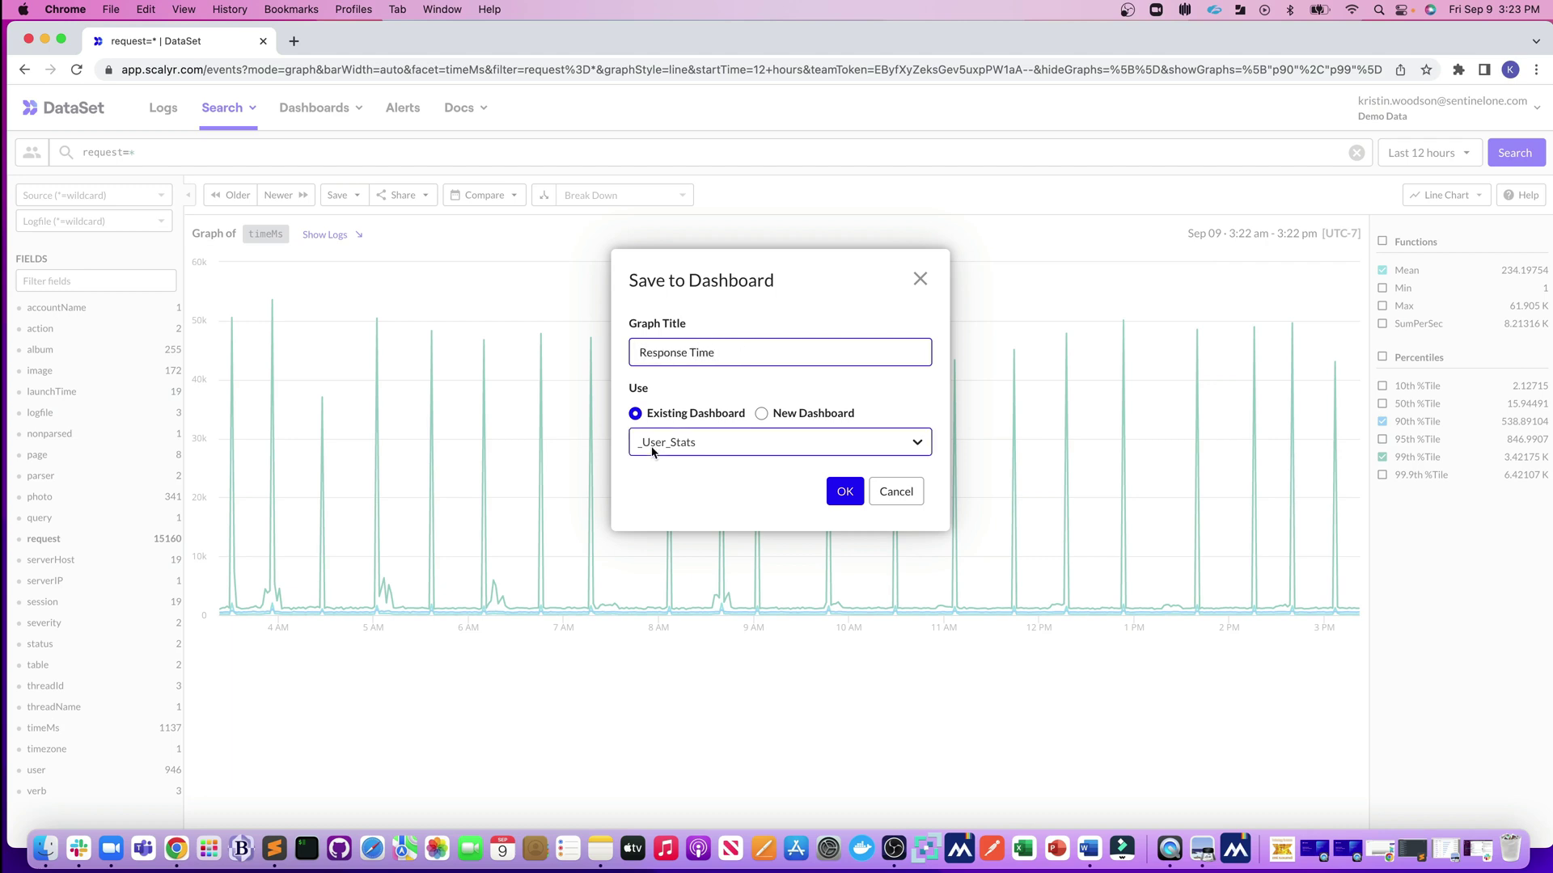
click(740, 438)
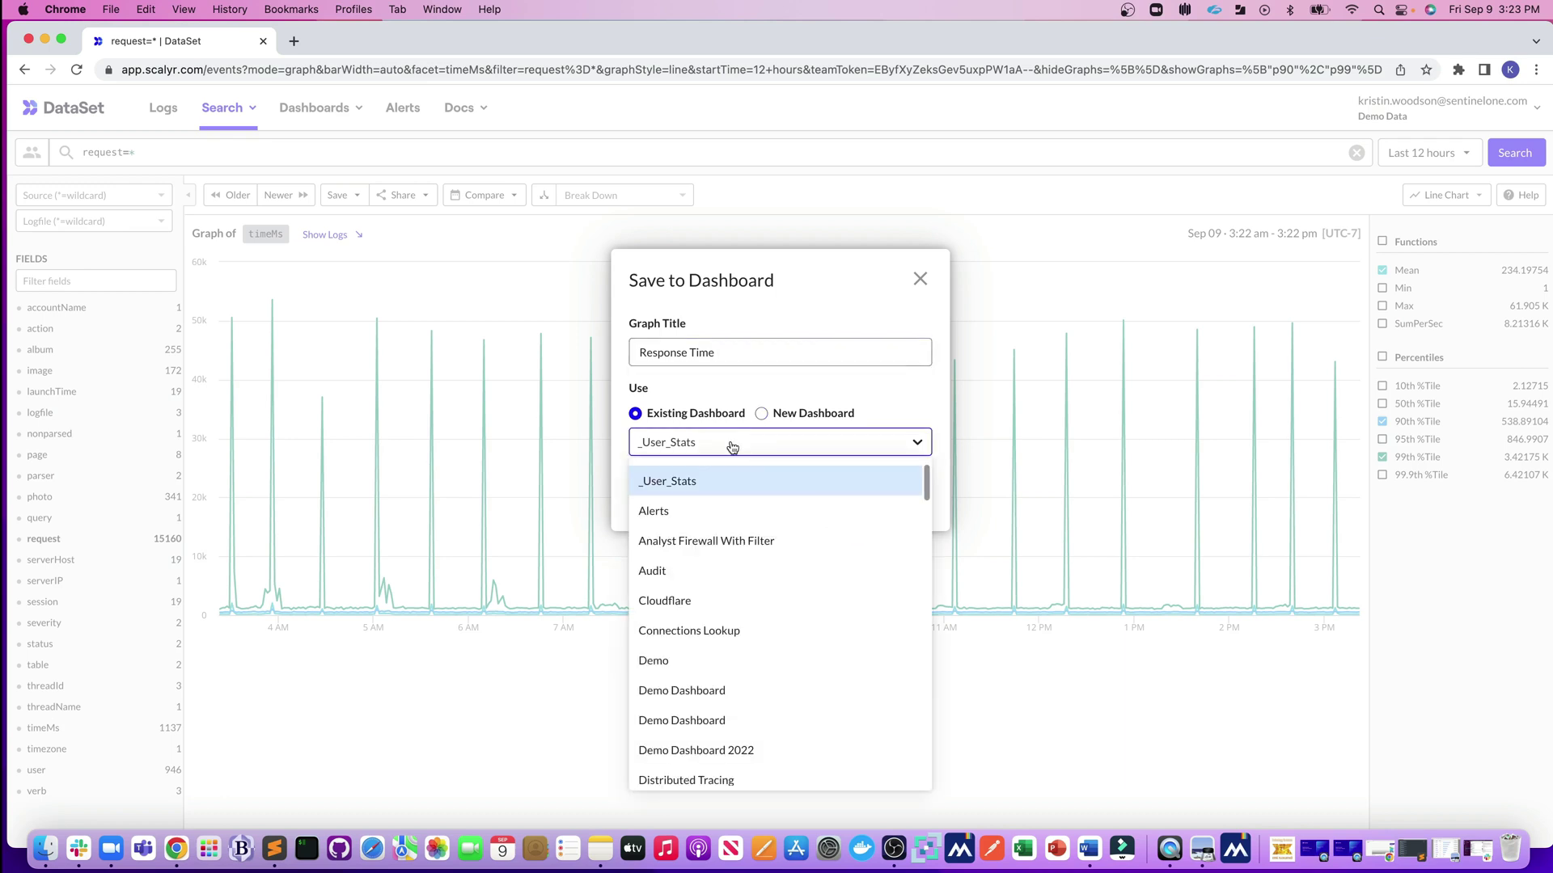
drag(928, 485, 923, 579)
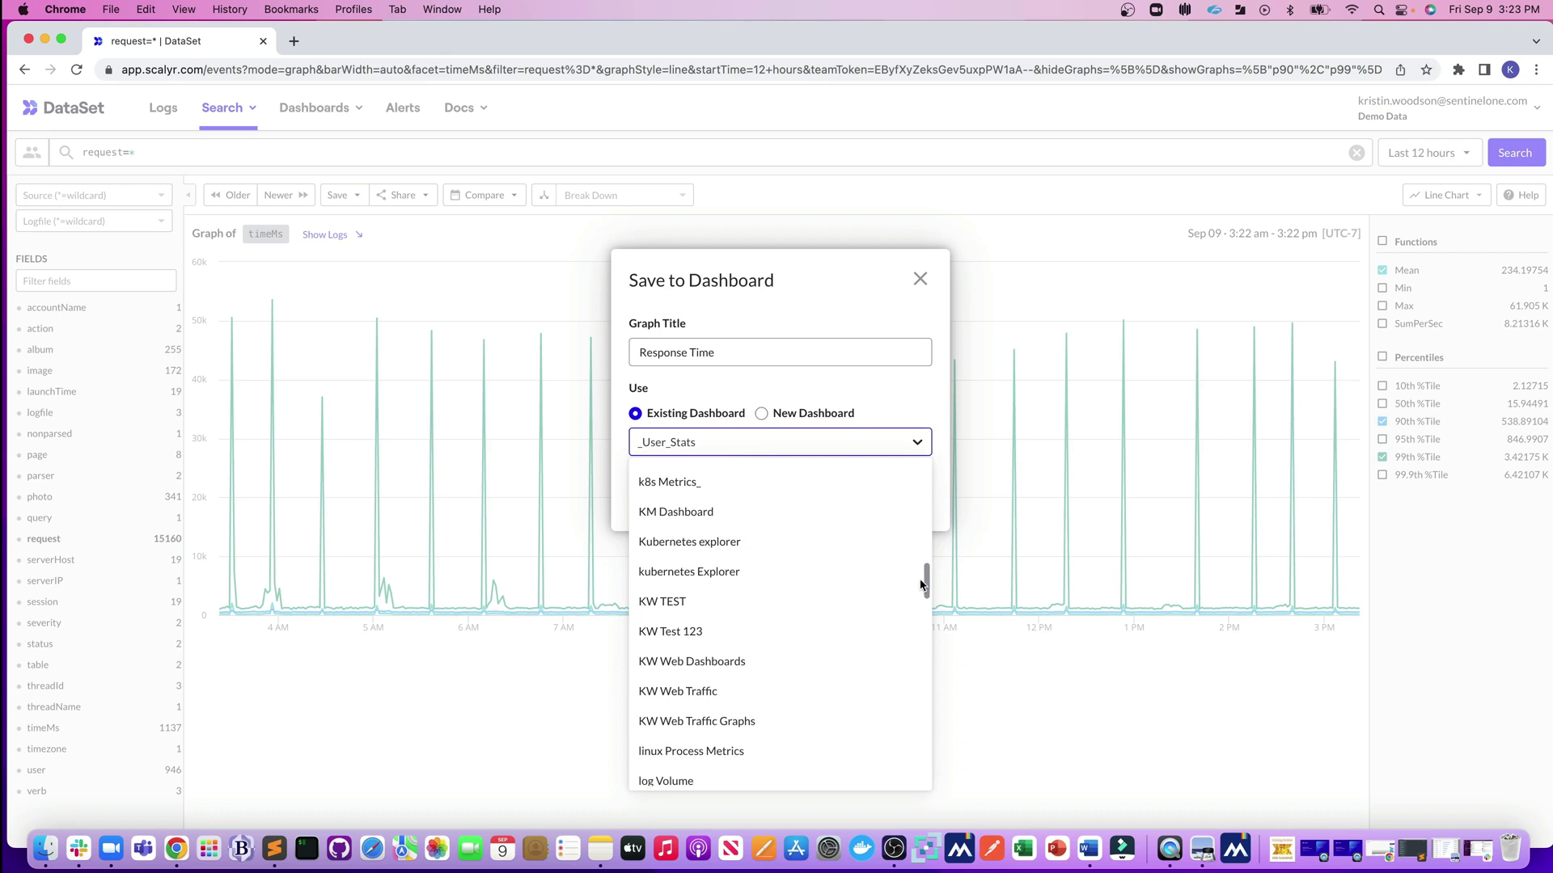
click(837, 680)
click(844, 495)
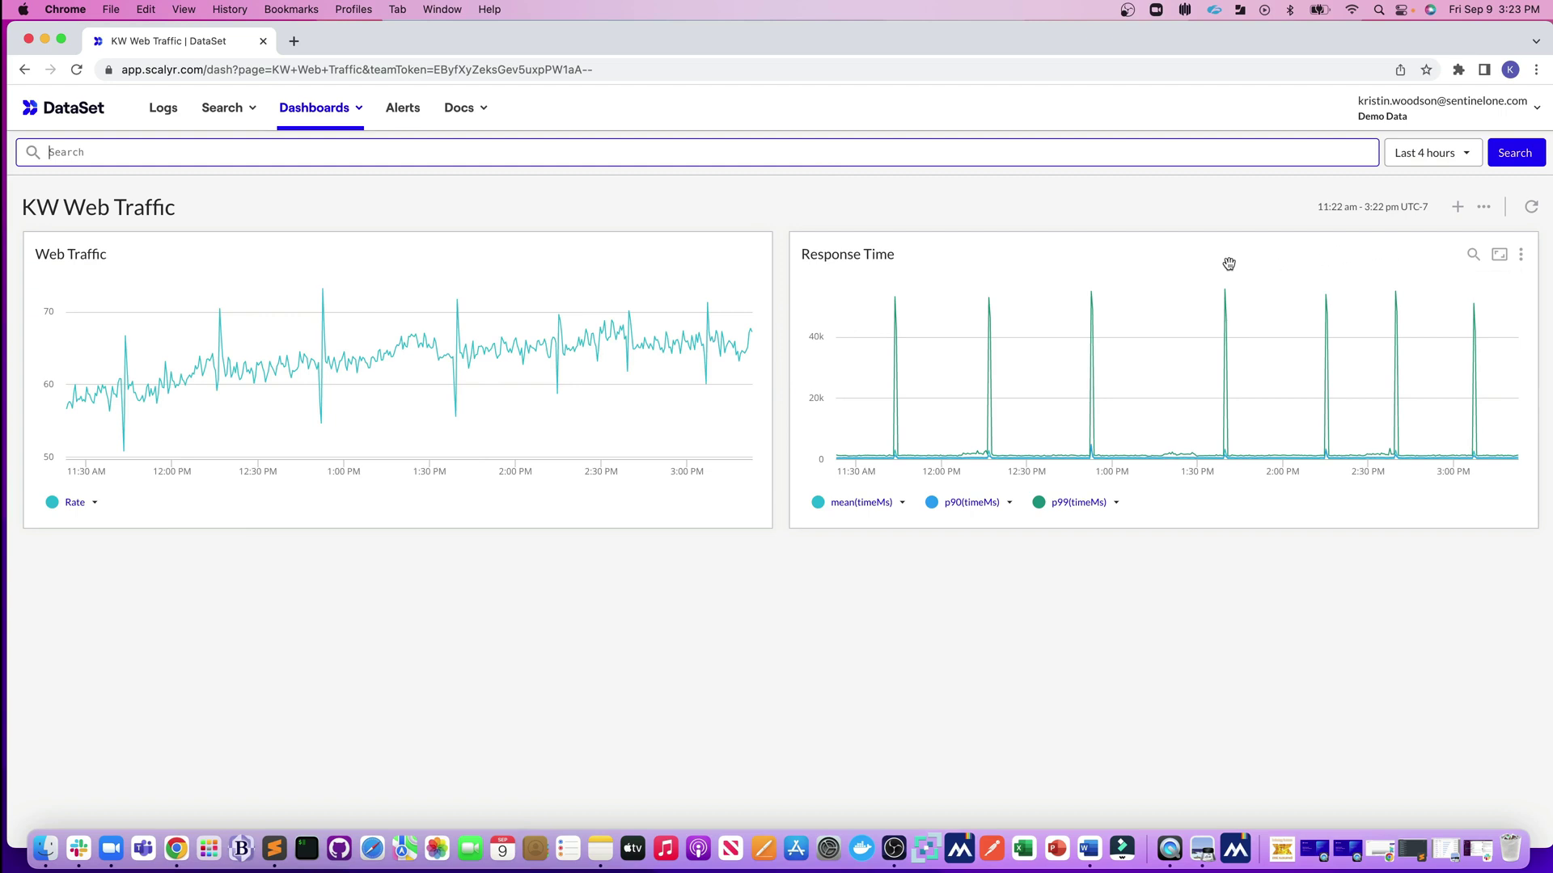
Reopen the dashboard's Response Time graph in search, choosing its mean(timeMs) plot.
click(1470, 266)
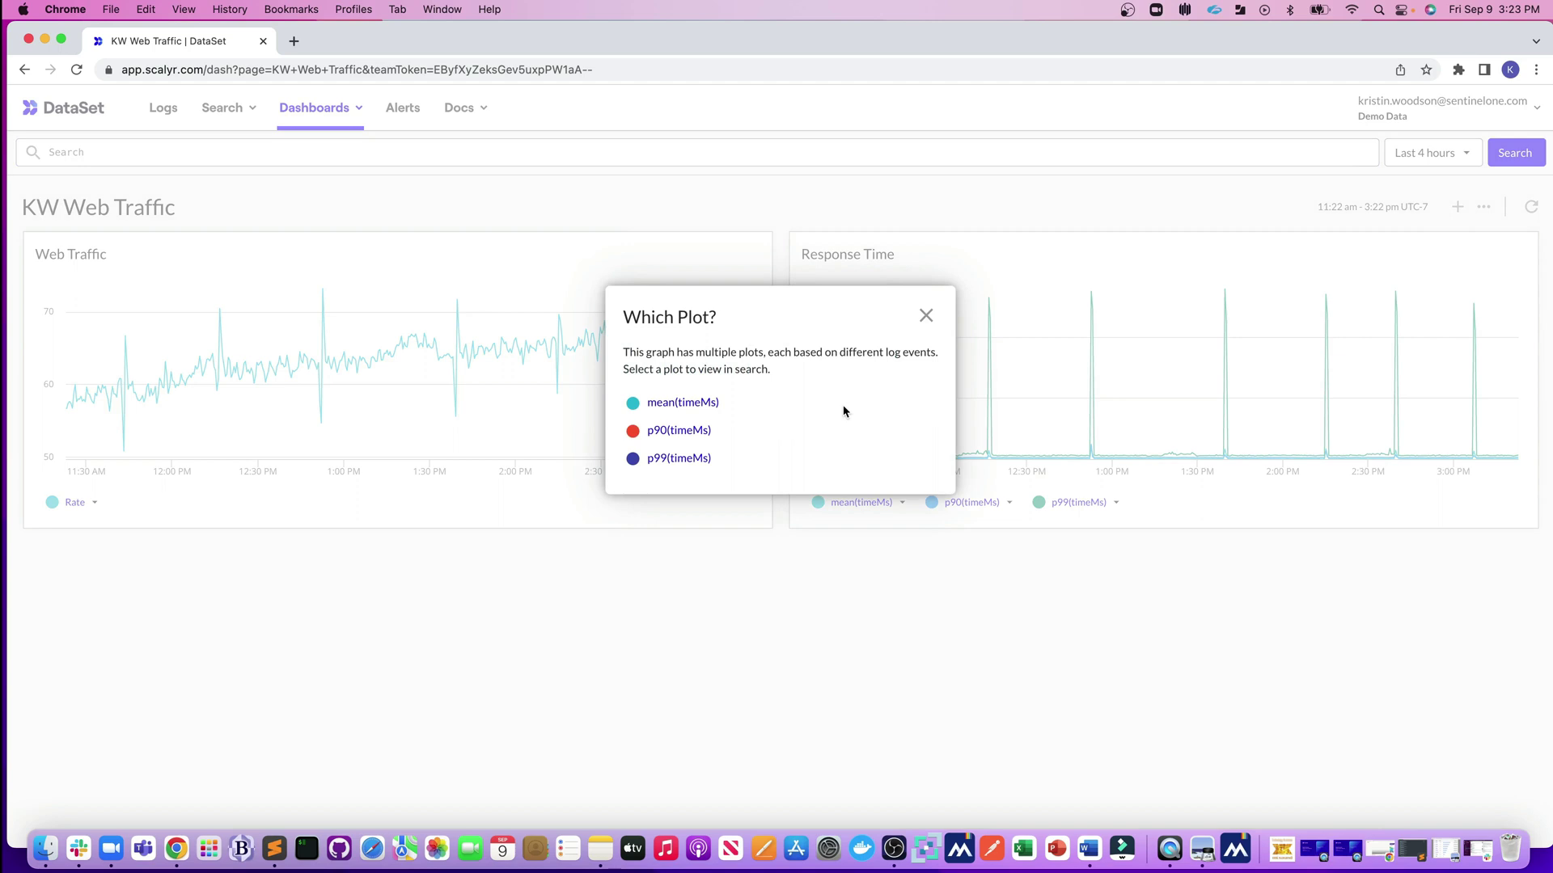
click(690, 410)
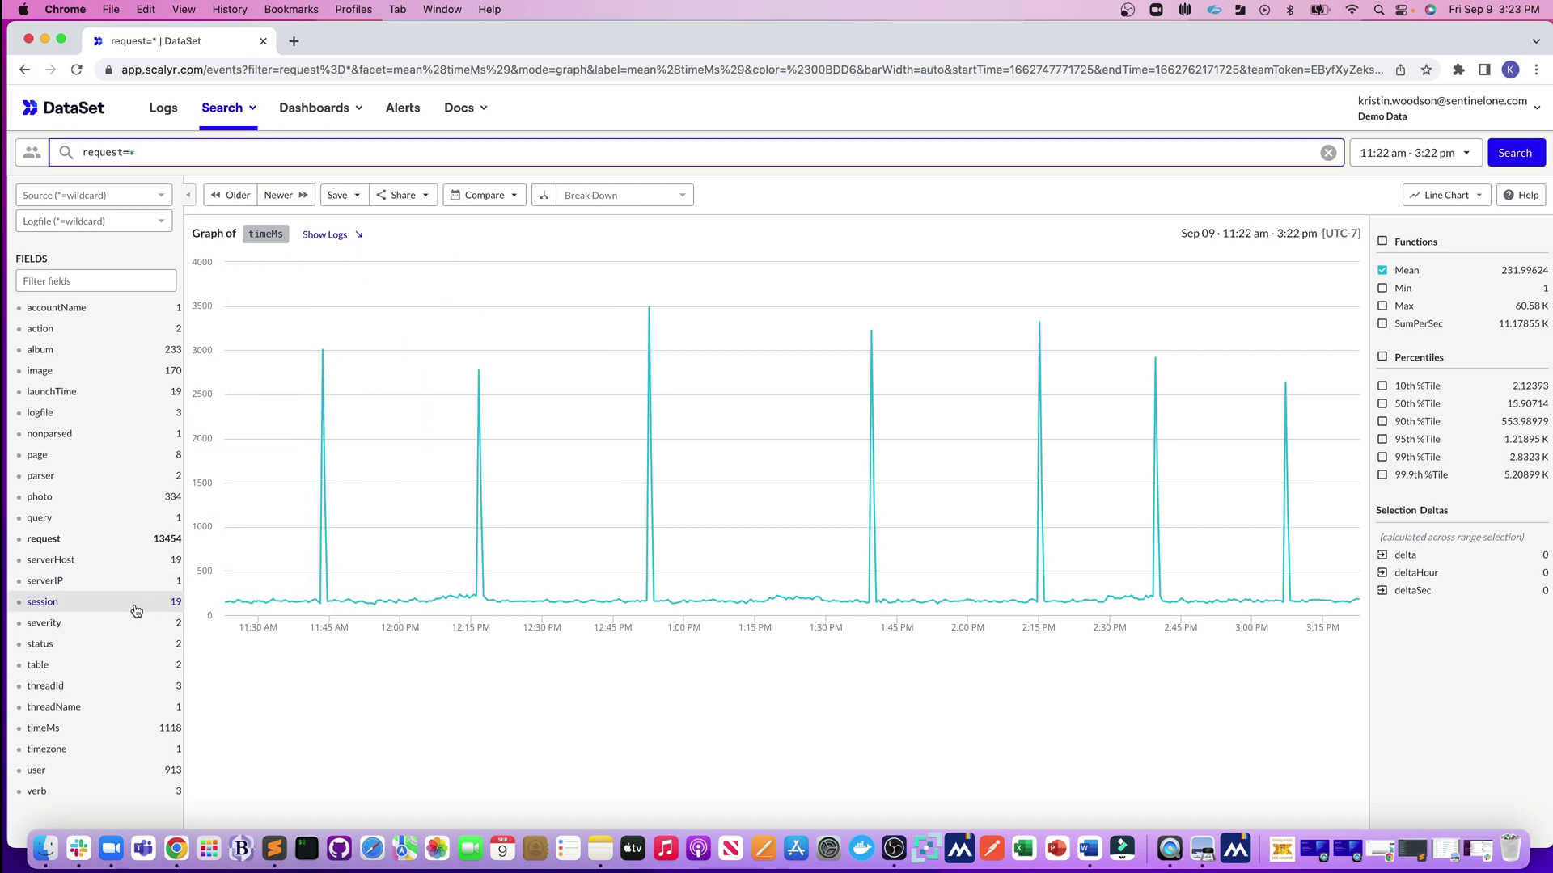
Break the mean(timeMs) graph down by the page field, giving nine per-page lines.
click(110, 462)
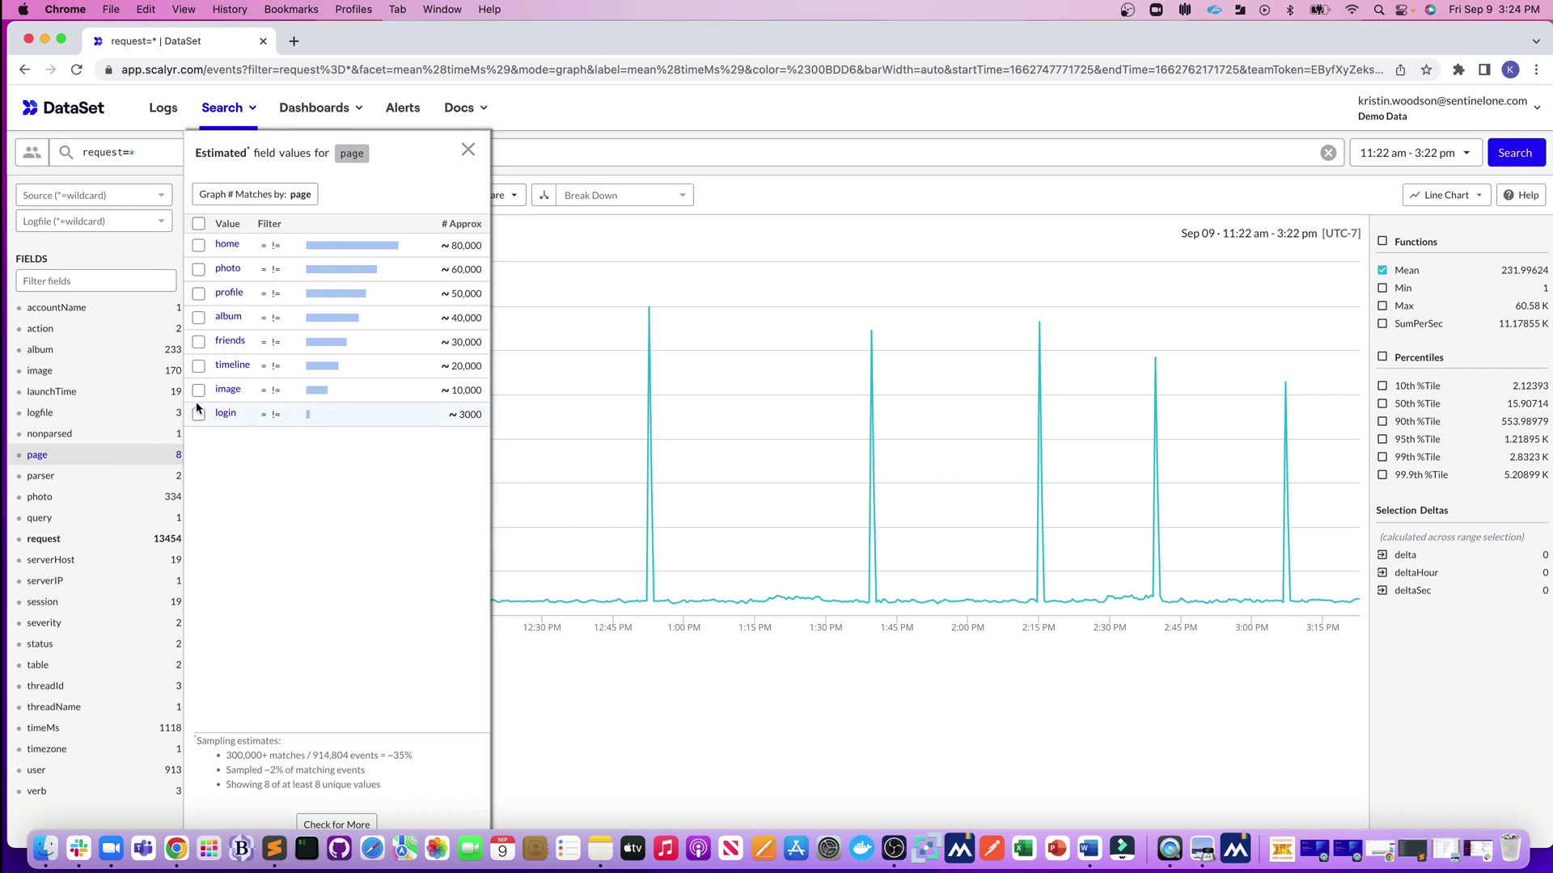
click(624, 196)
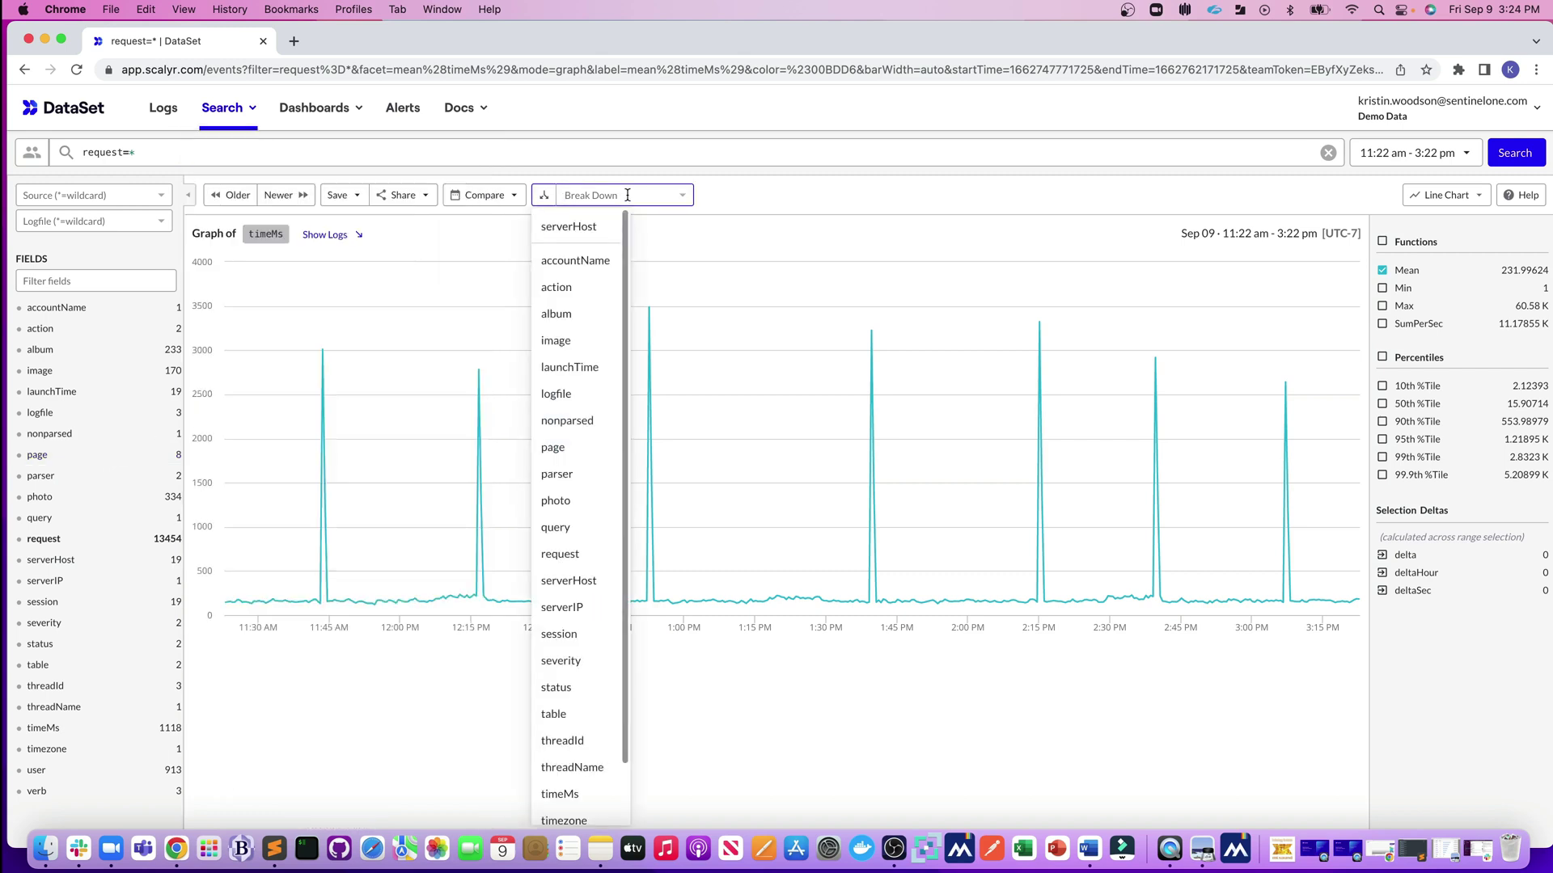
text(page)
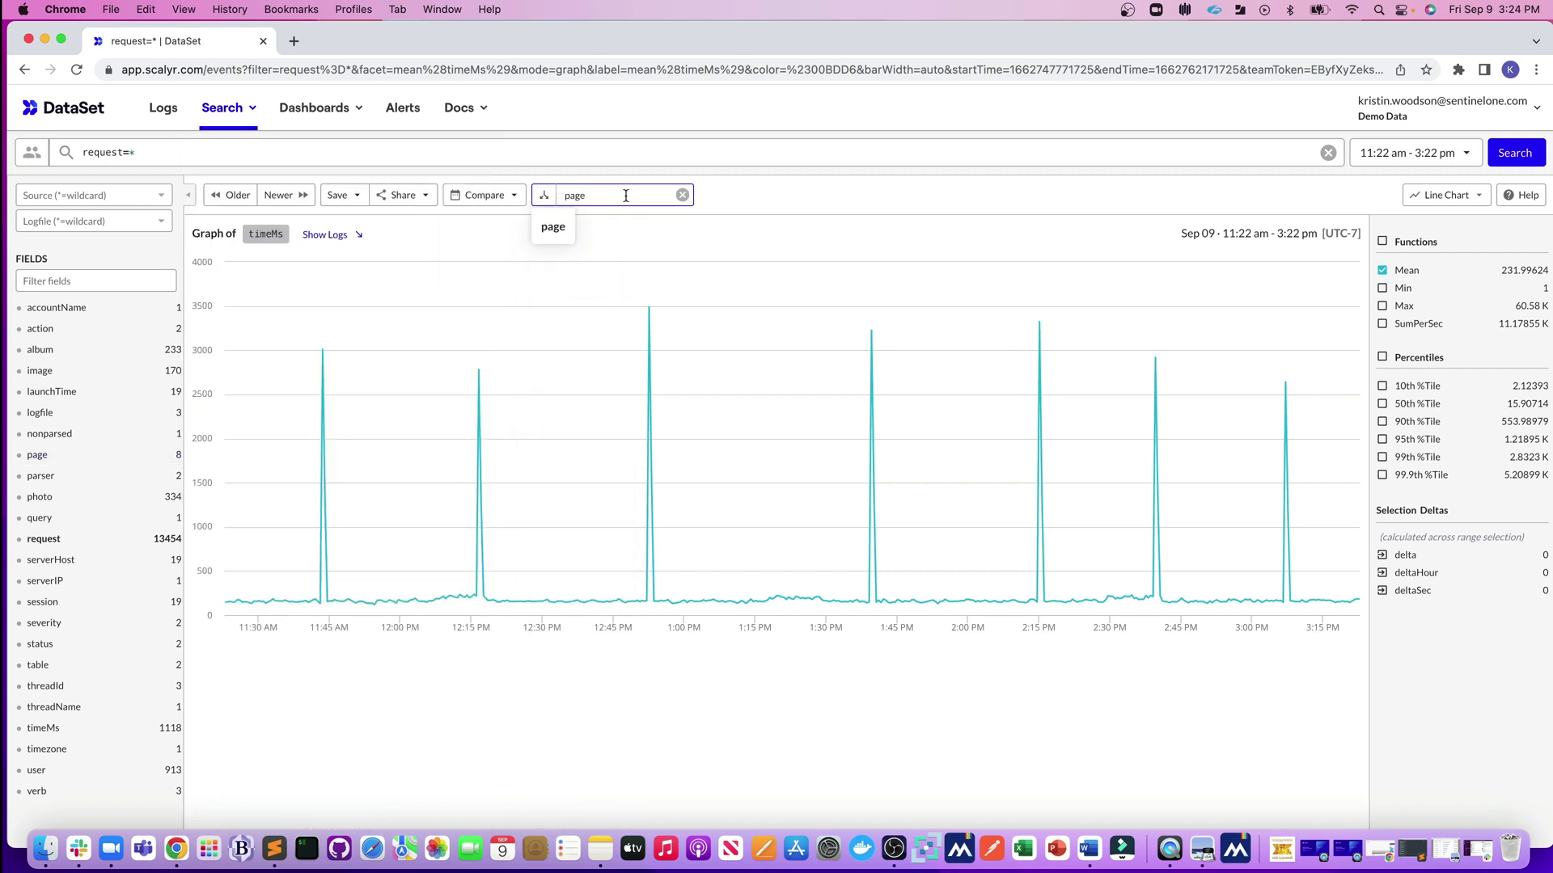
click(550, 229)
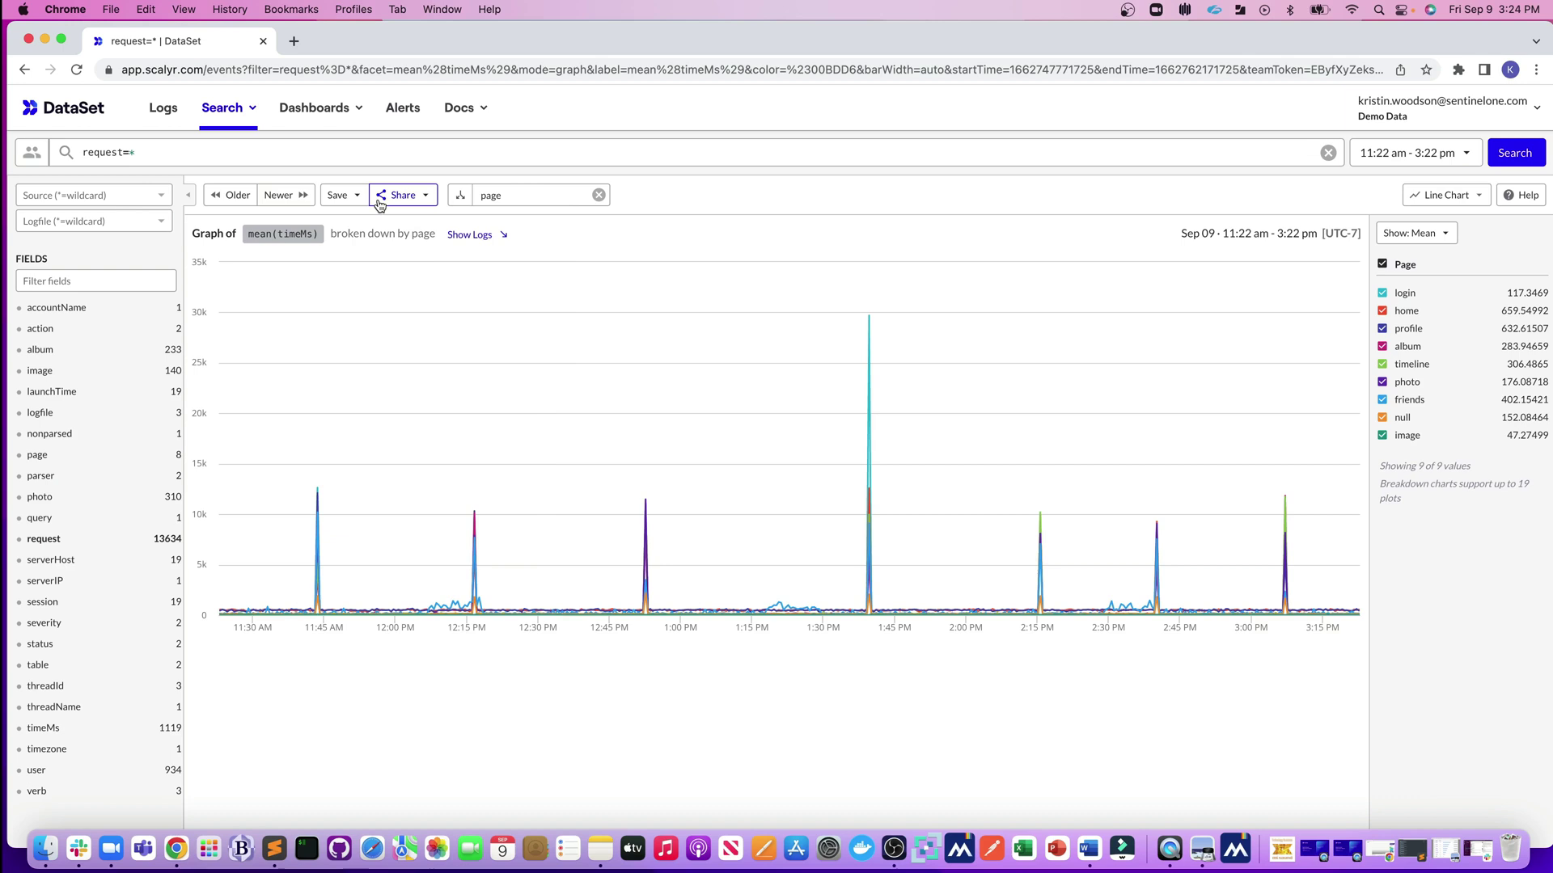
Save the page breakdown as 'Page Response time Breakdown Graph' on the KW Web Traffic dashboard.
click(339, 196)
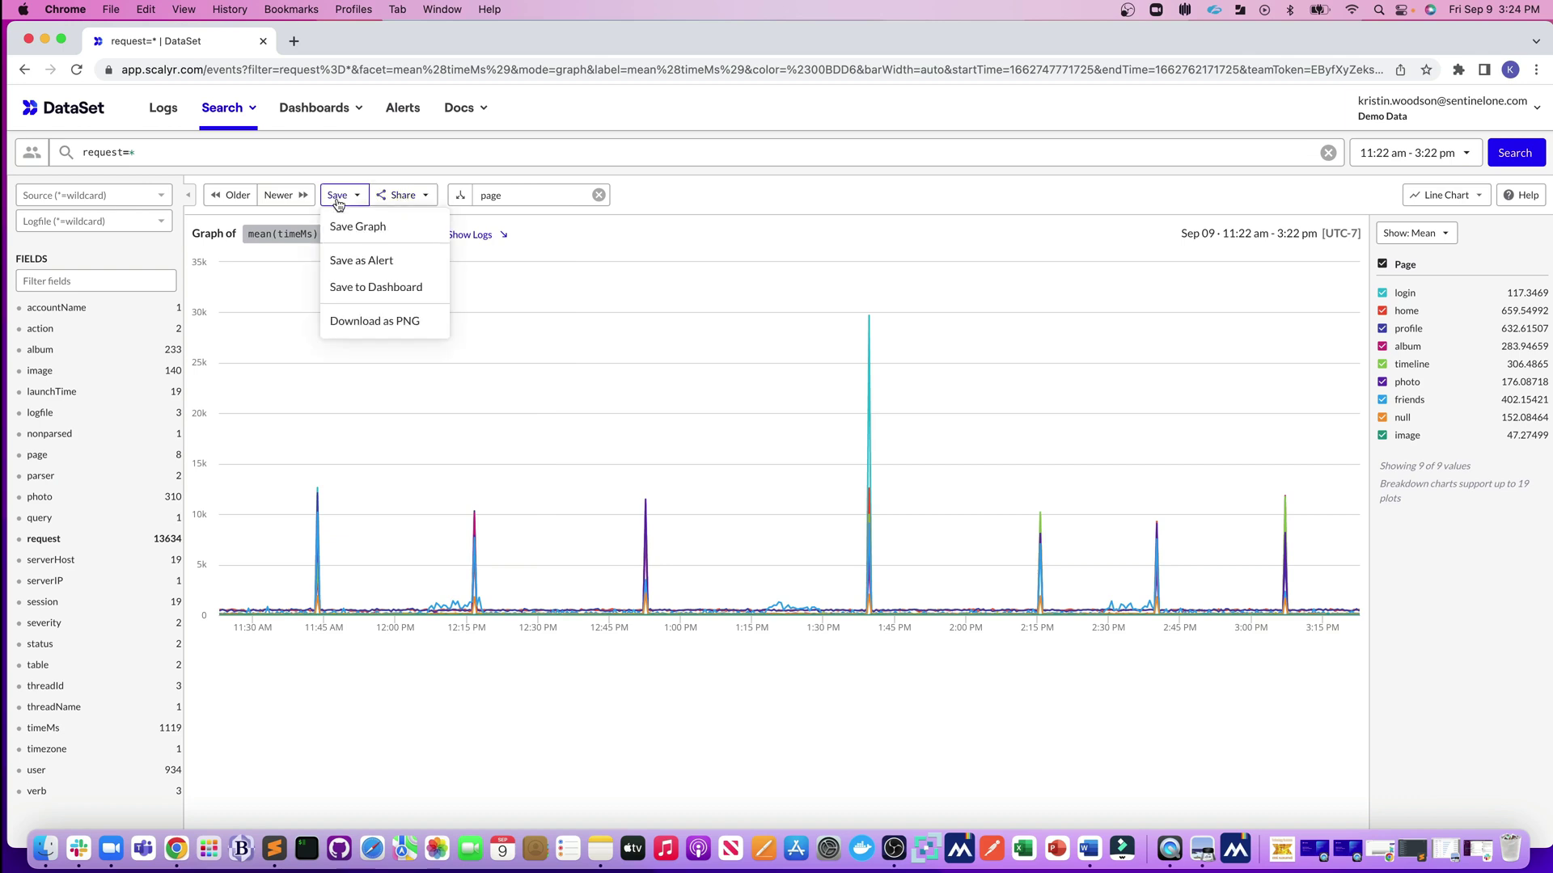
click(370, 289)
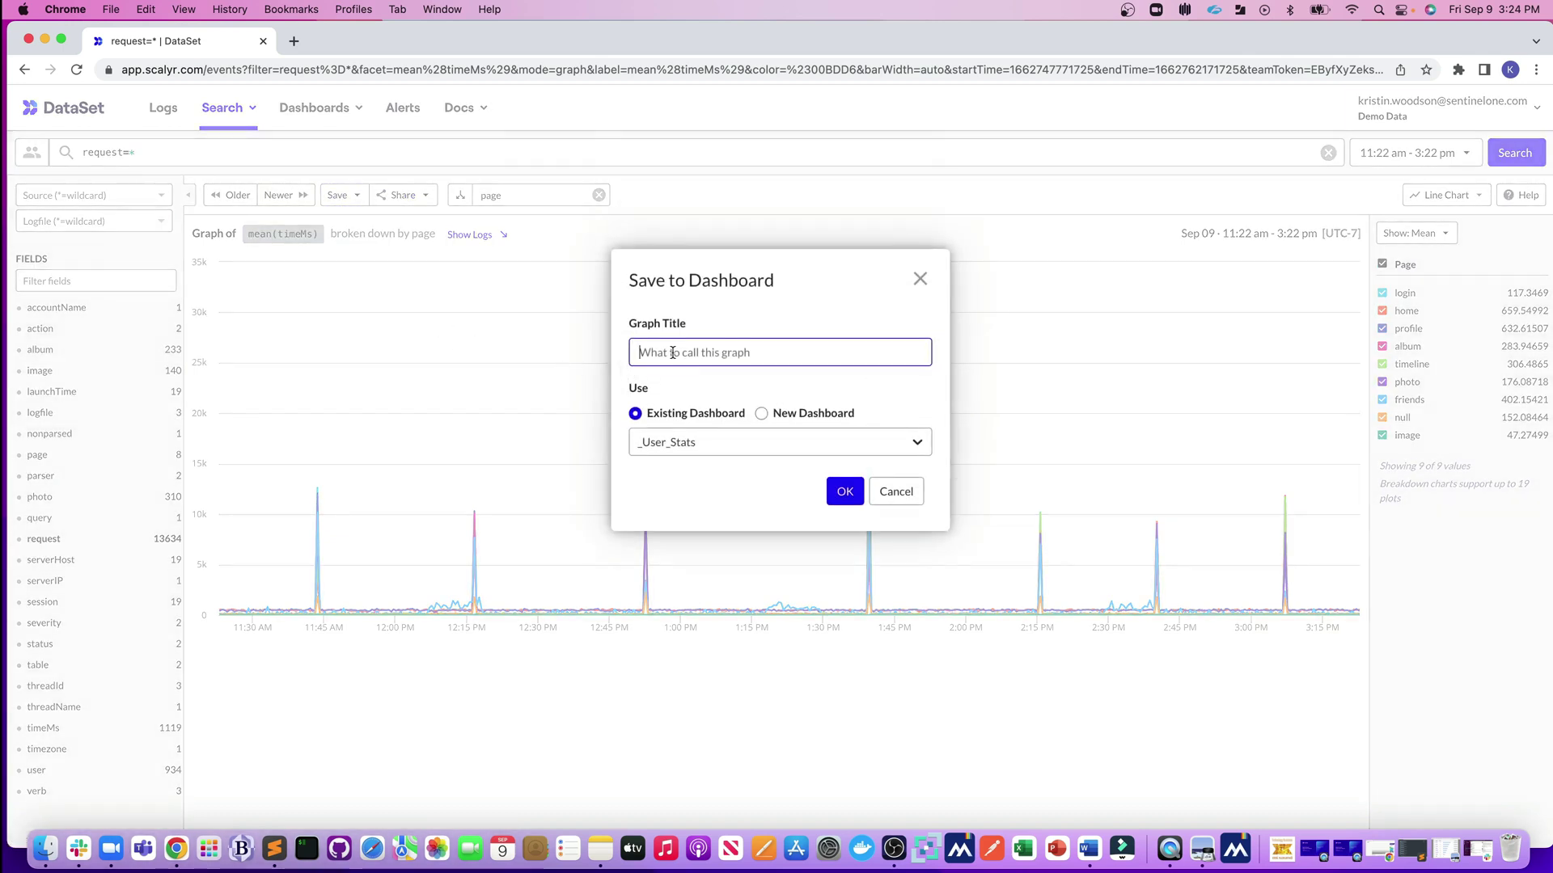
text(P)
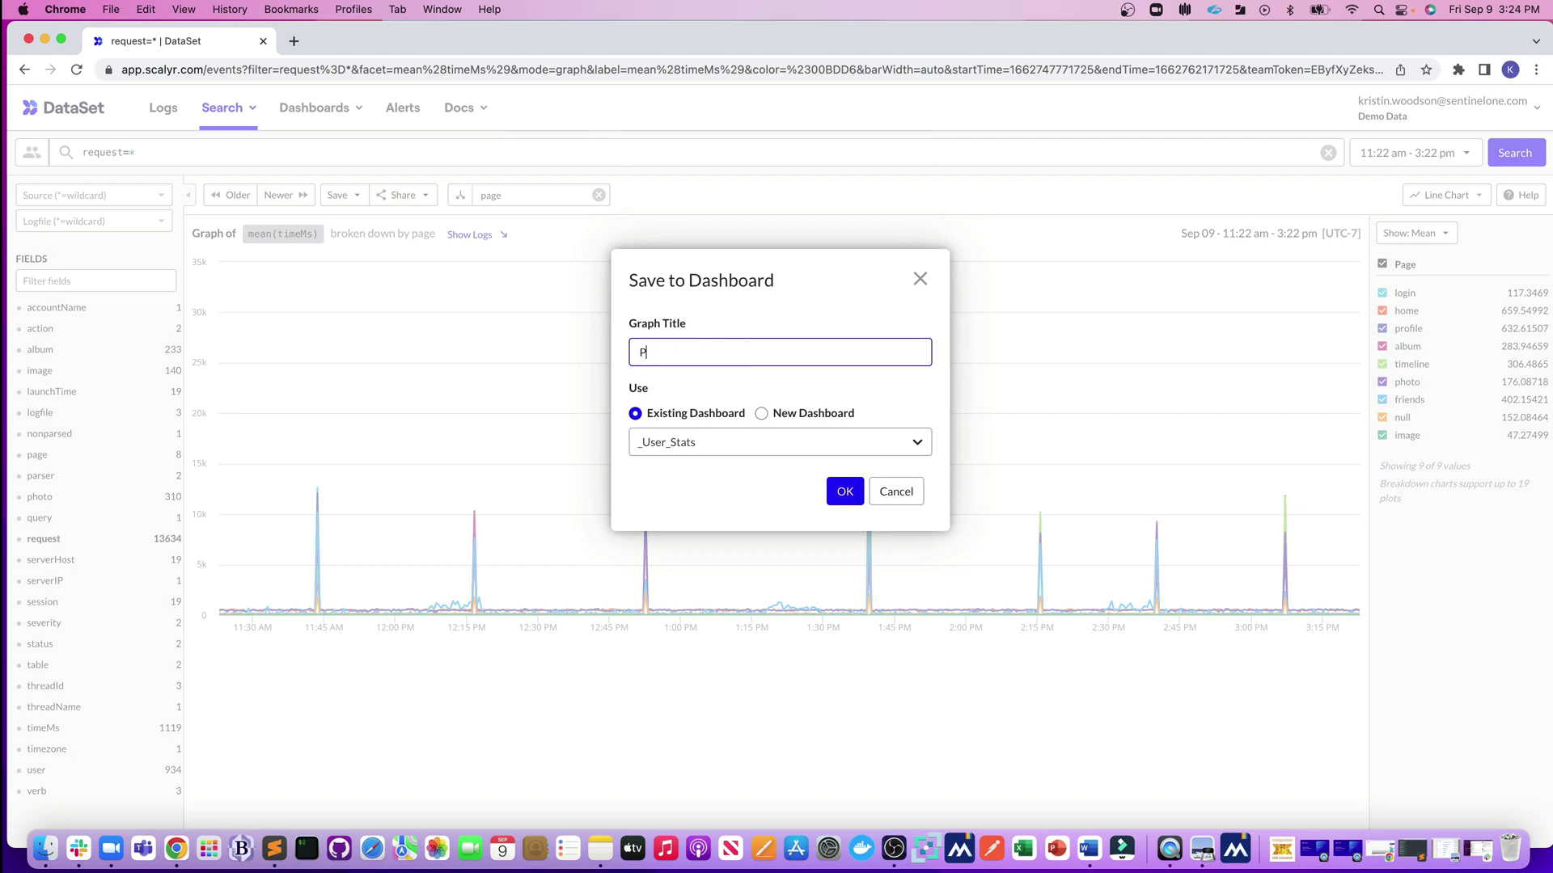
text(age Response time Breakdown Graph)
click(915, 441)
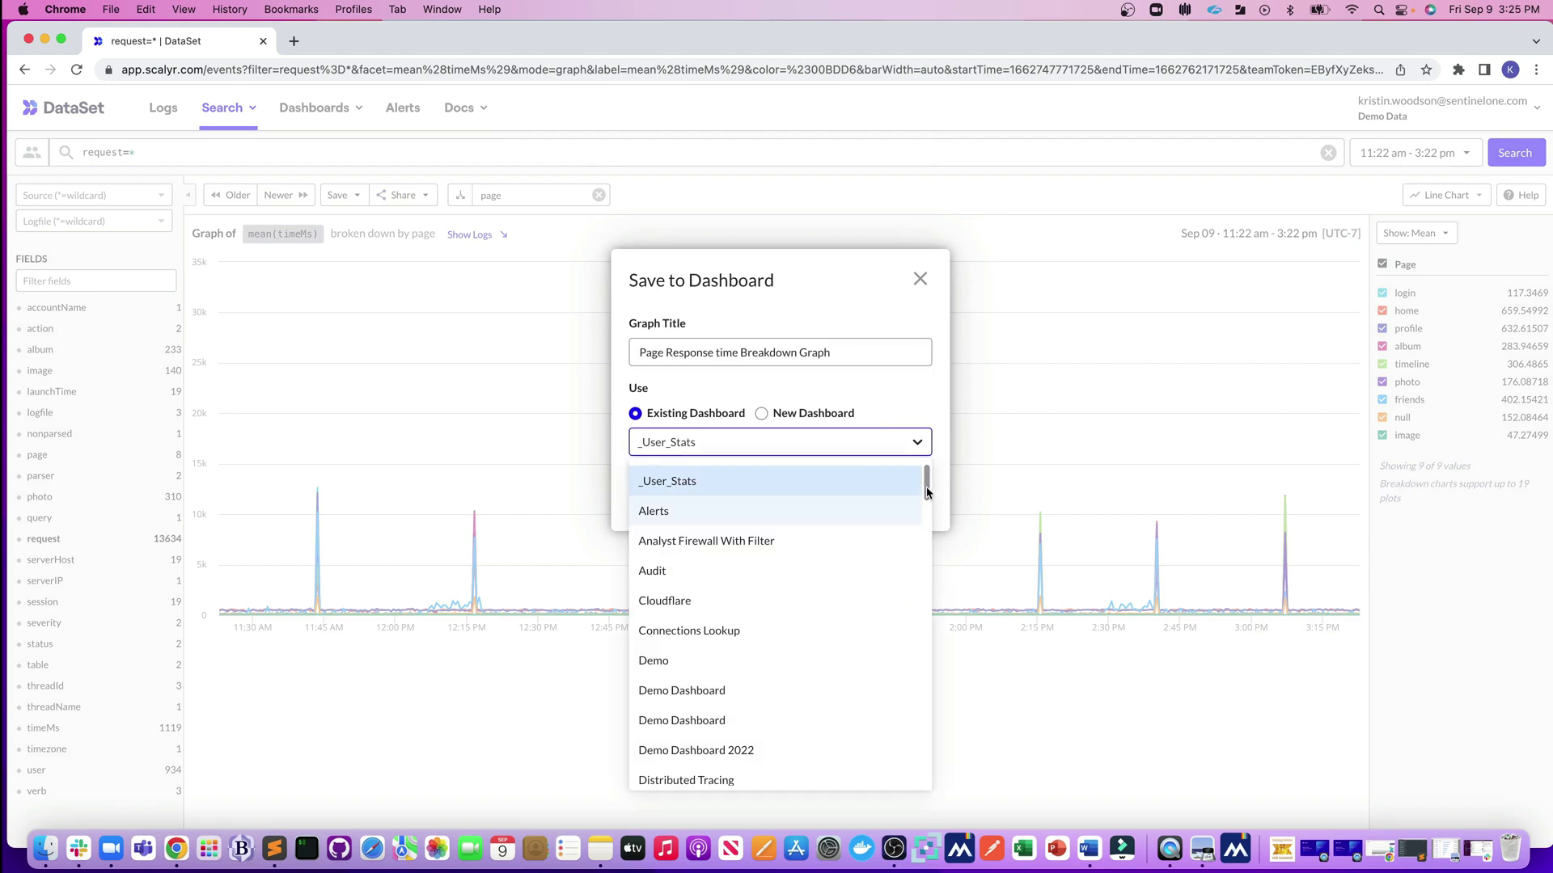
drag(928, 492, 922, 582)
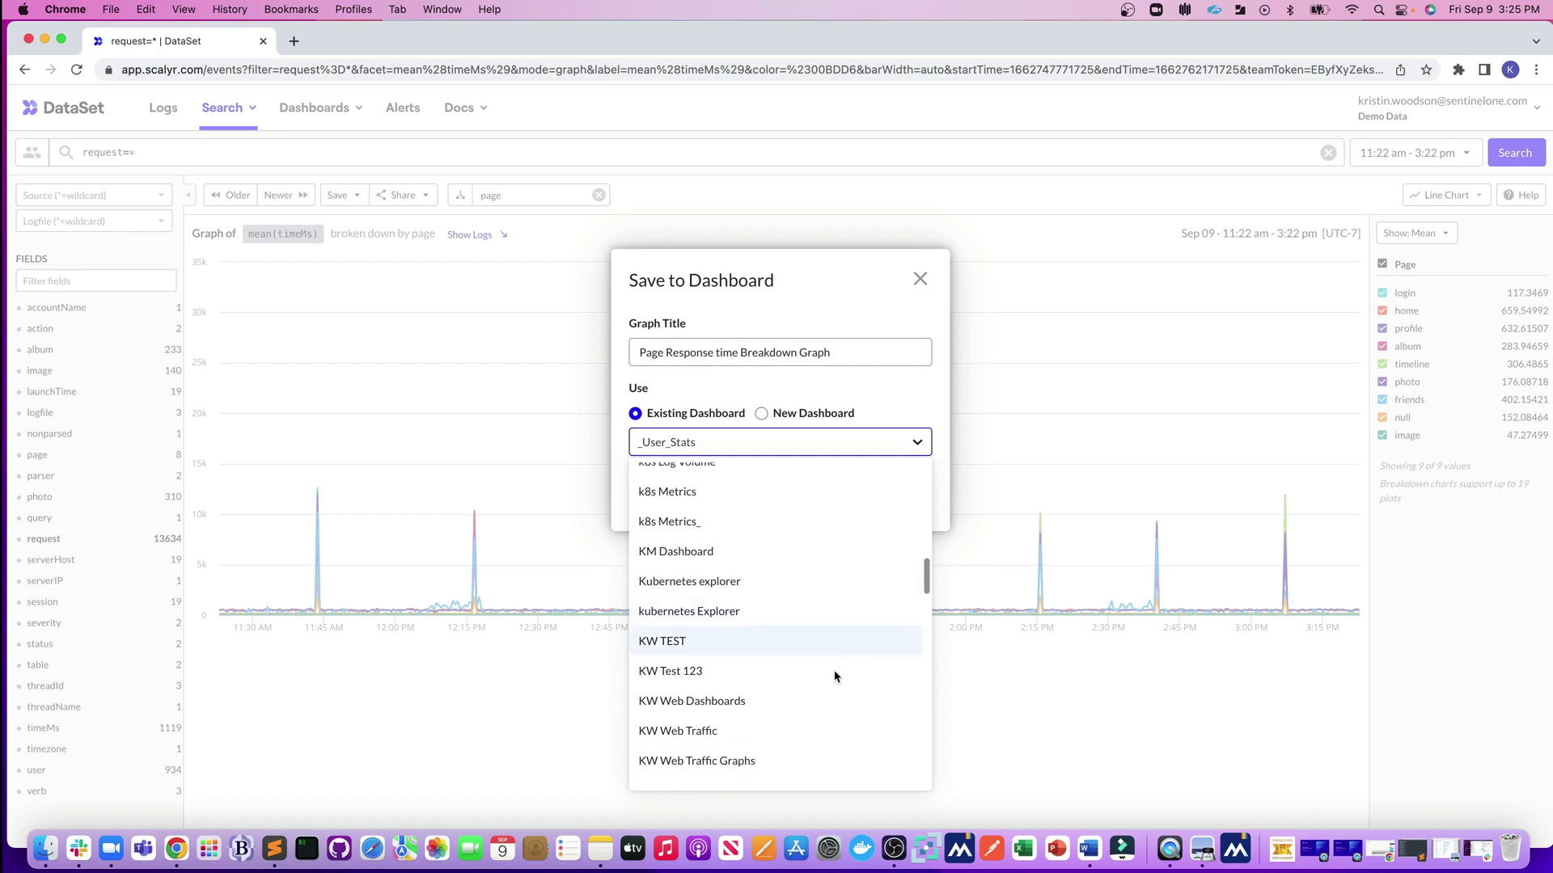
click(775, 728)
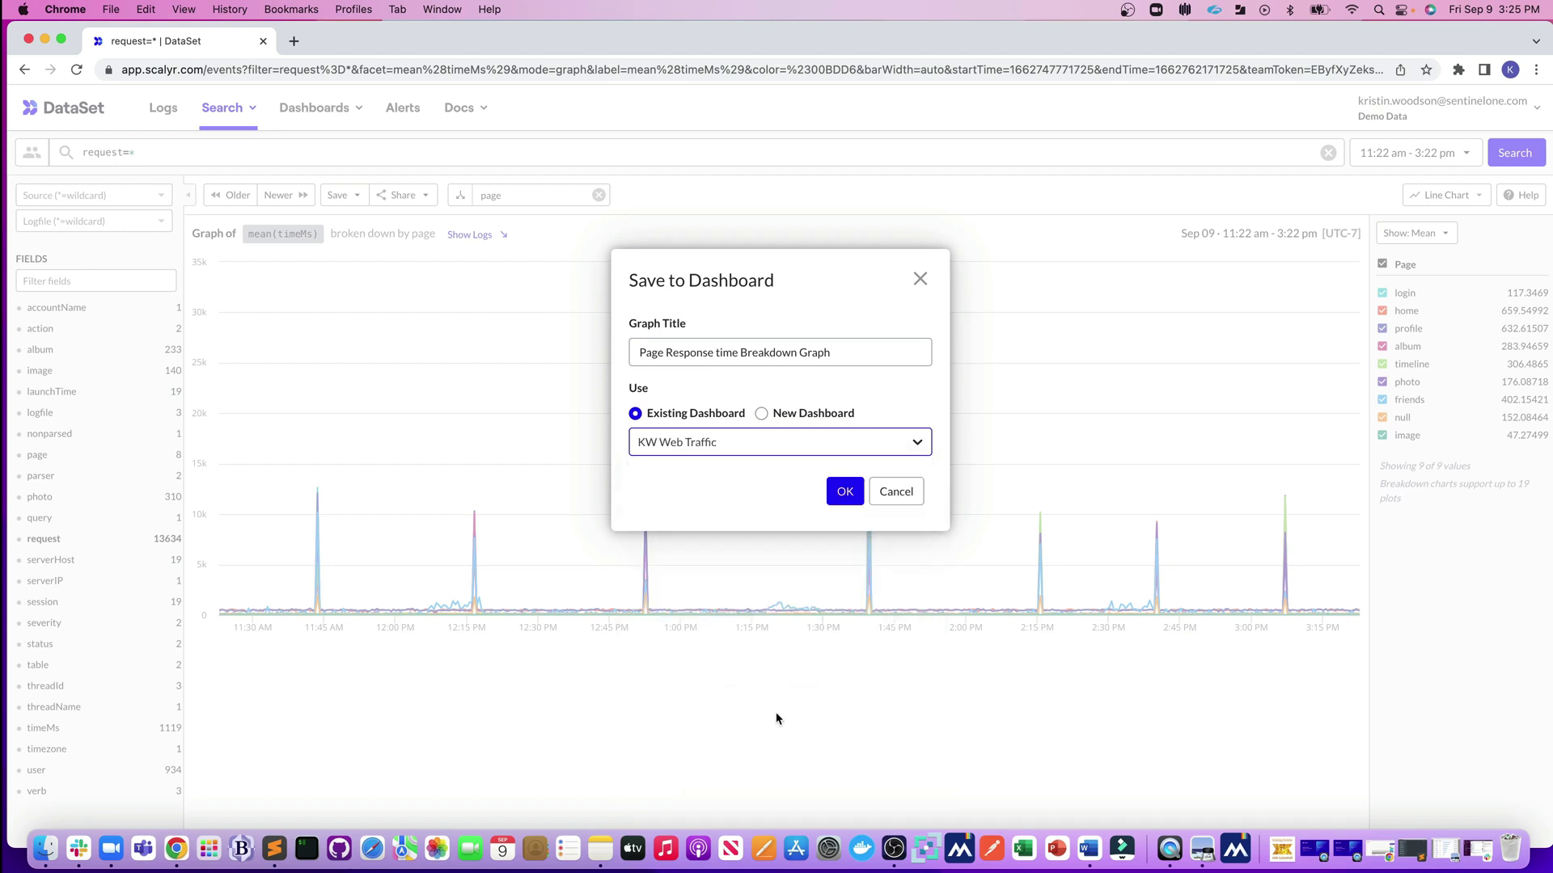
click(843, 499)
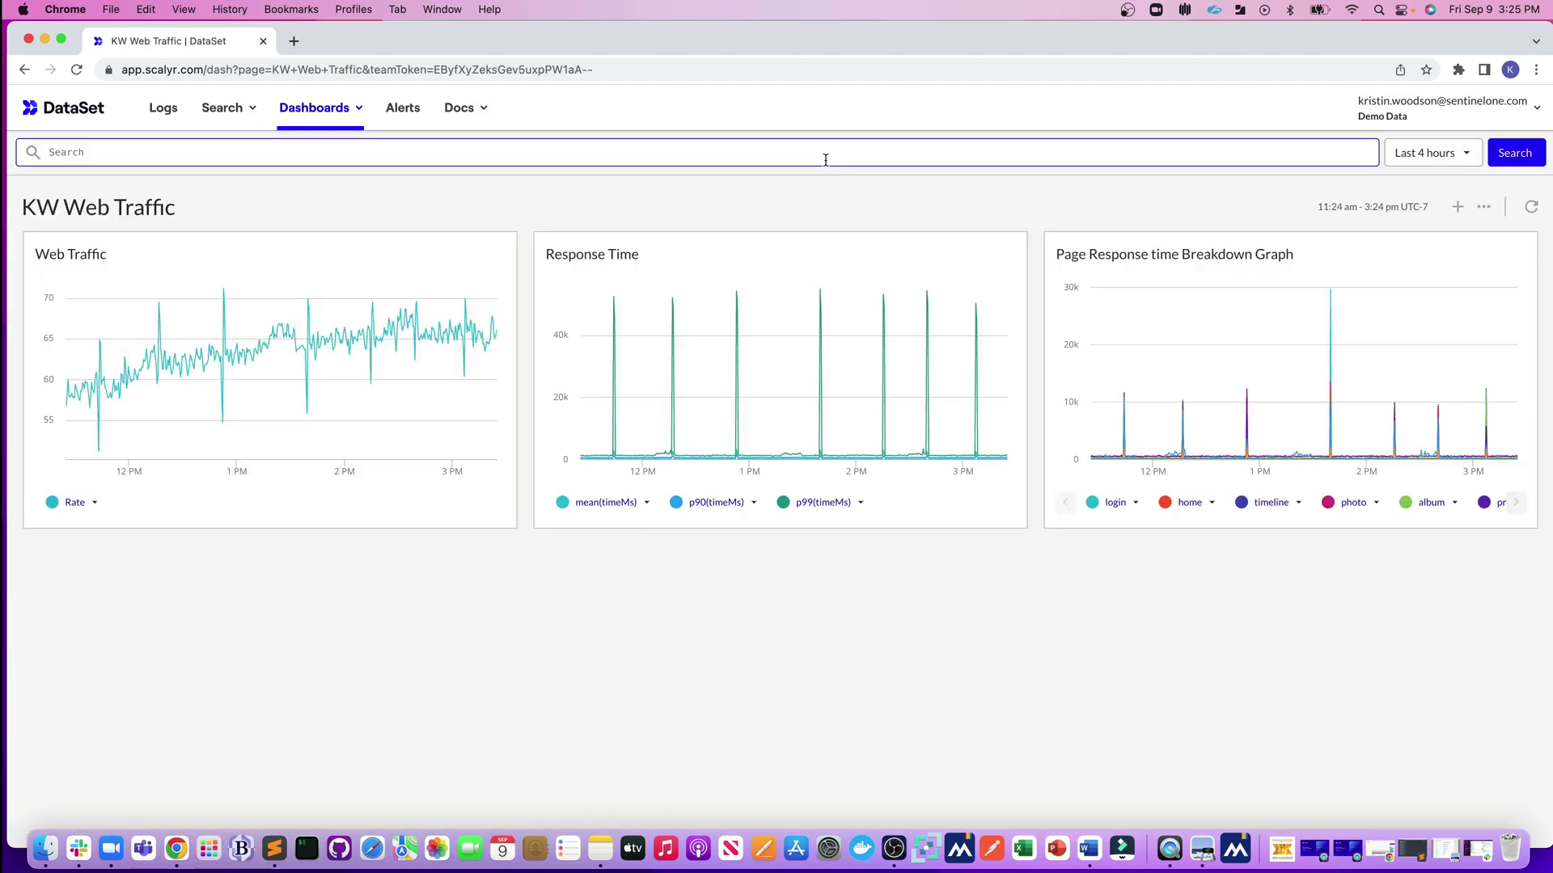
Clear stray text from the search box while viewing the three-chart KW Web Traffic dashboard.
text(u)
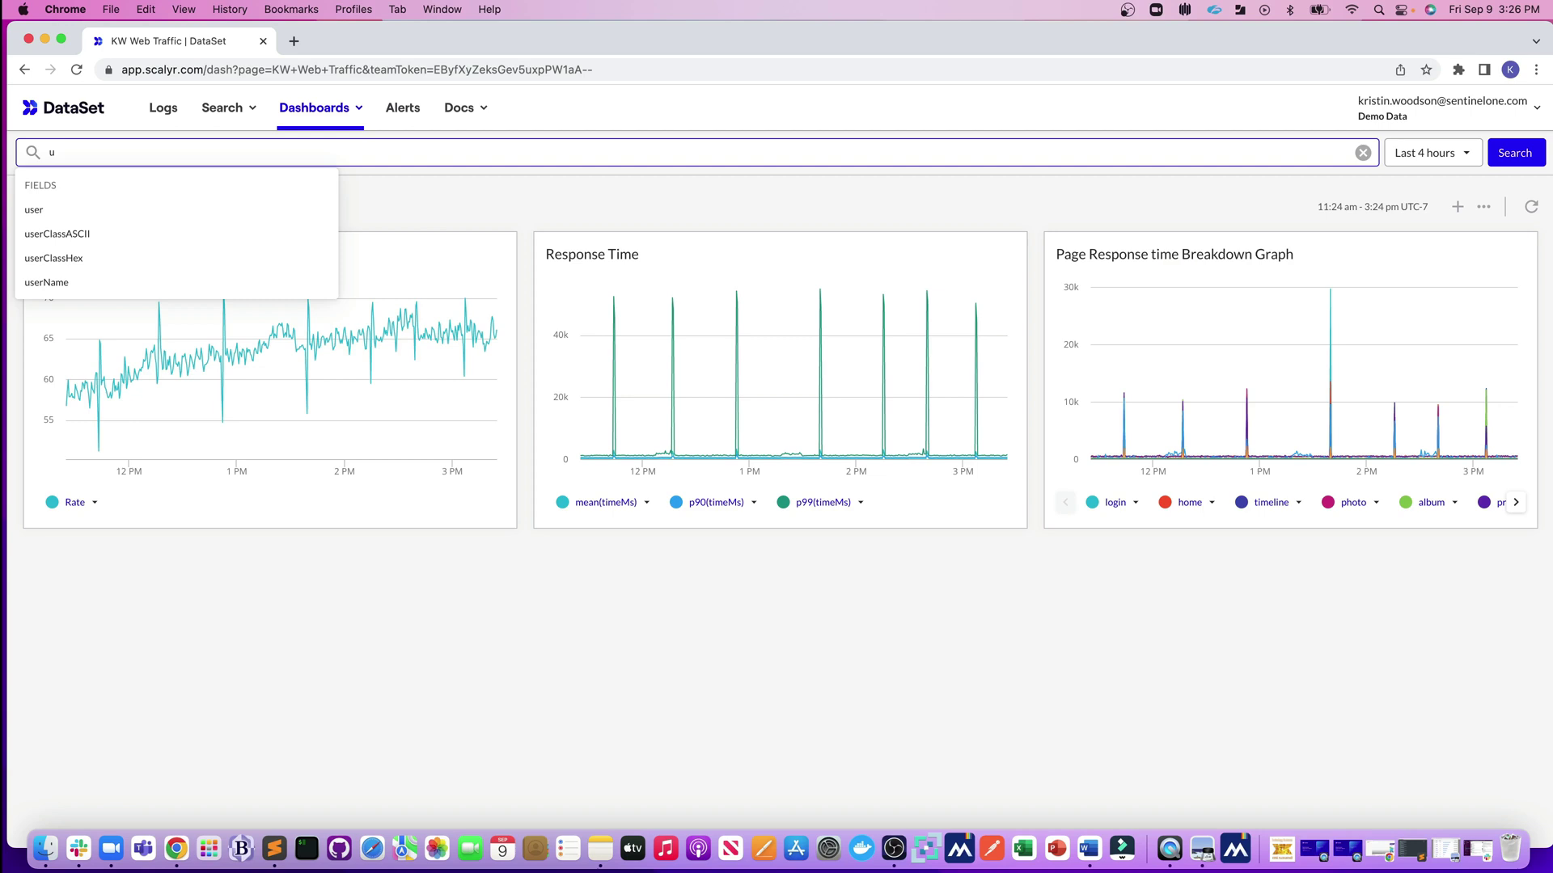
key(BackSpace)
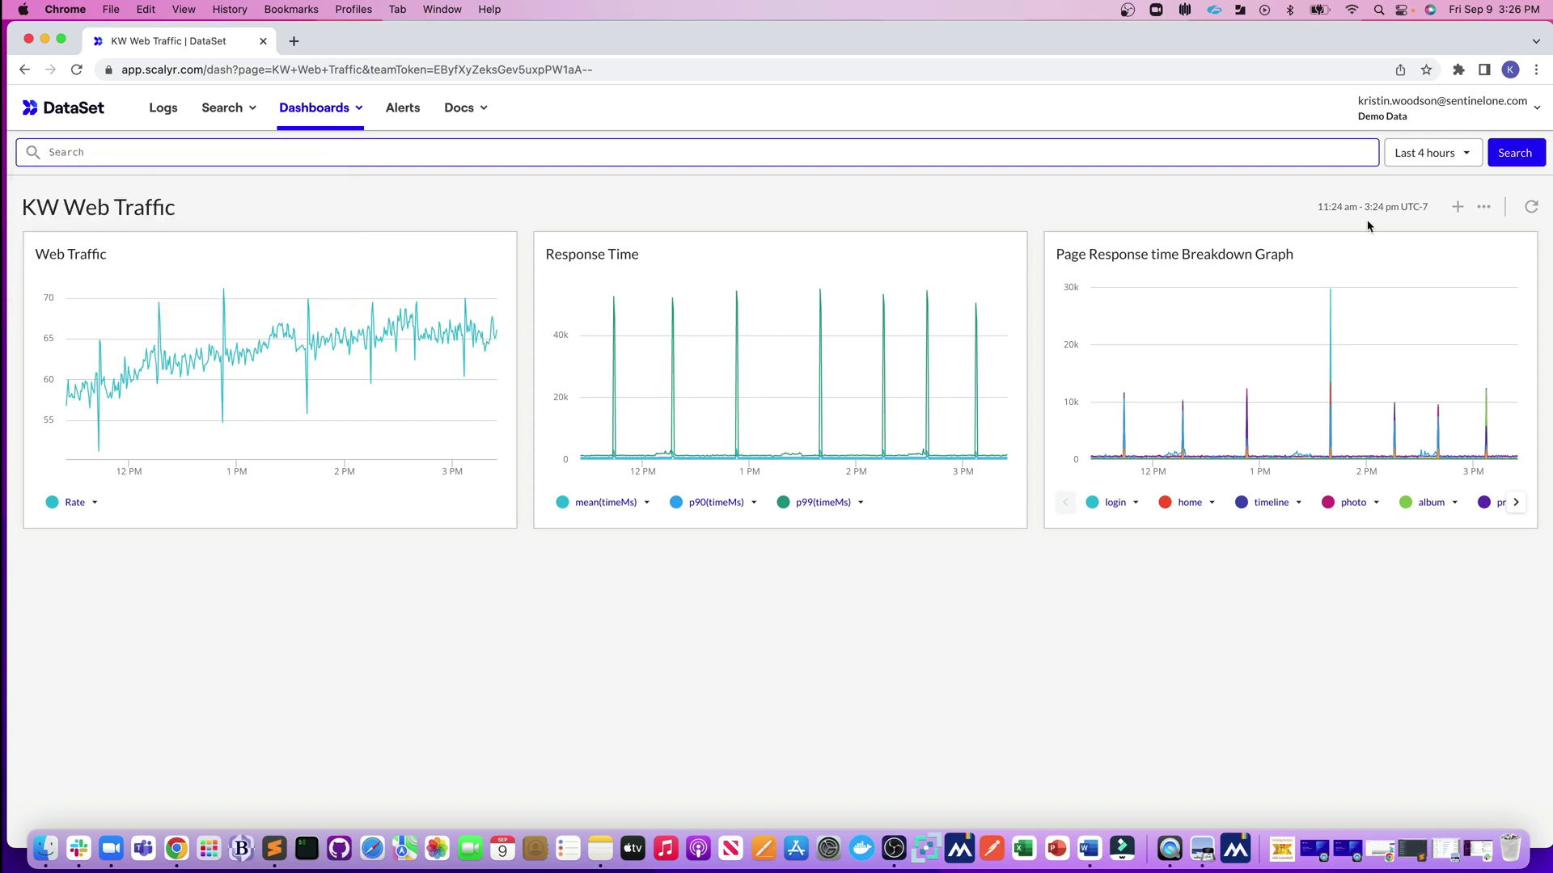
Add a Line/Area graph to the dashboard titled 'Page Response time Multiplot Graph'.
click(1458, 208)
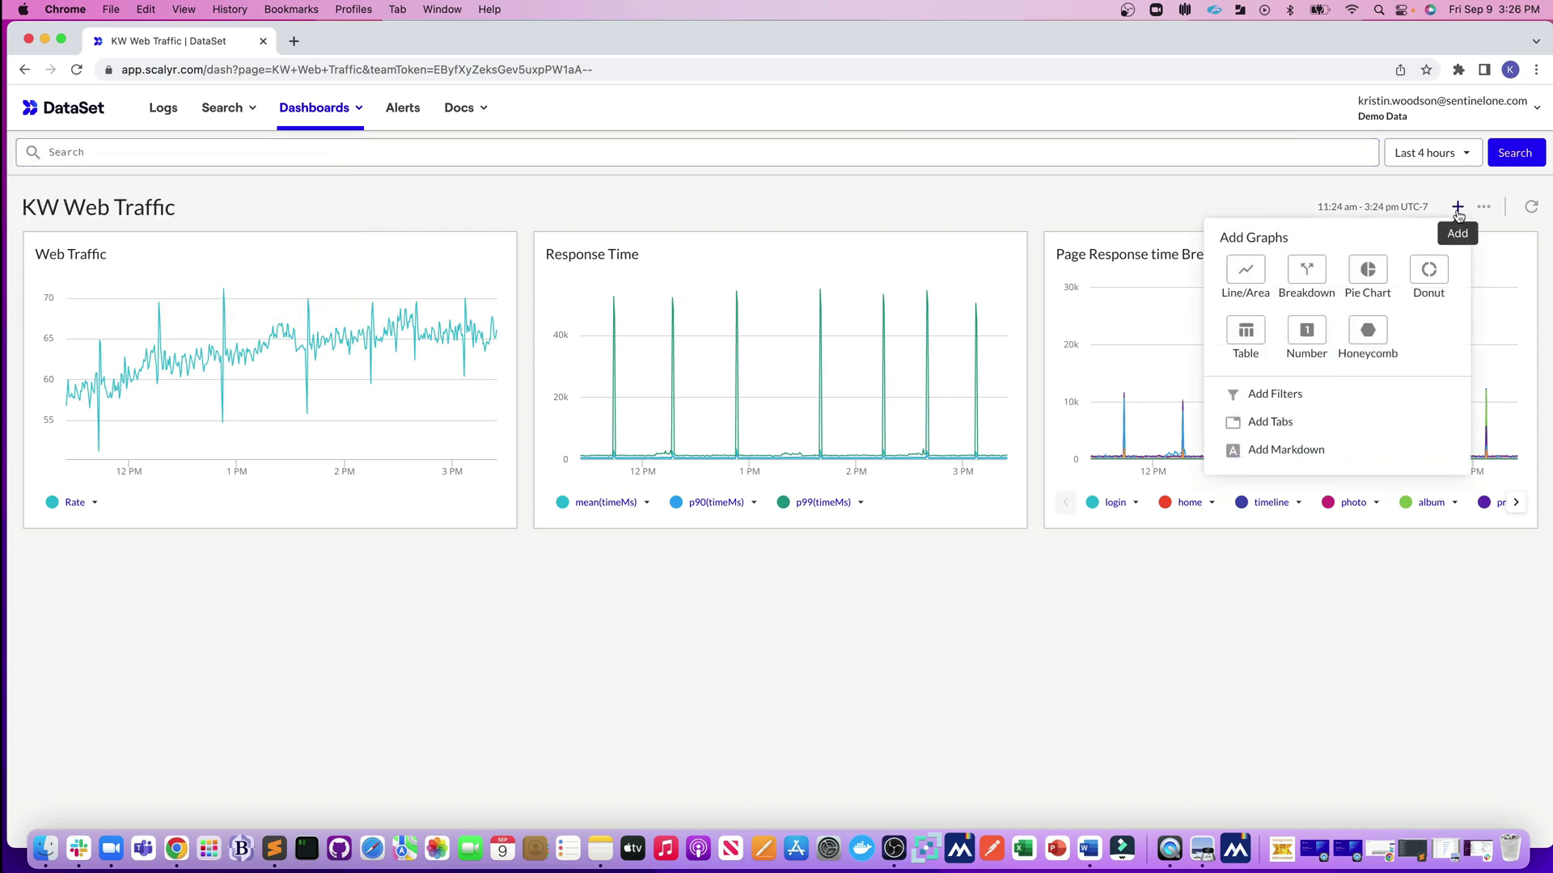
click(1244, 275)
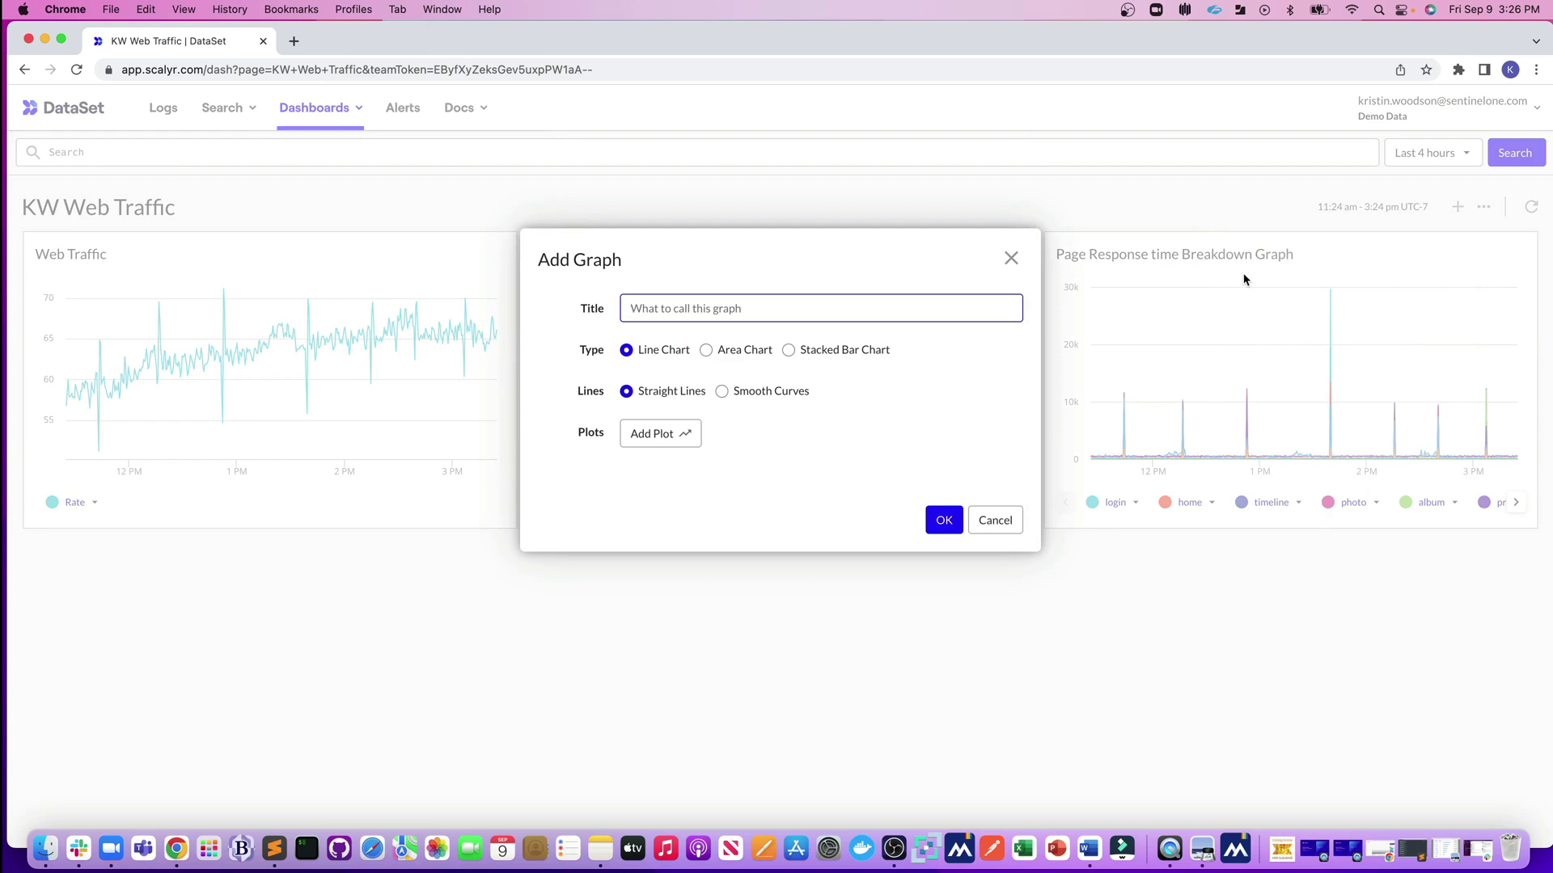
text(Page Response time Multiplot Graph)
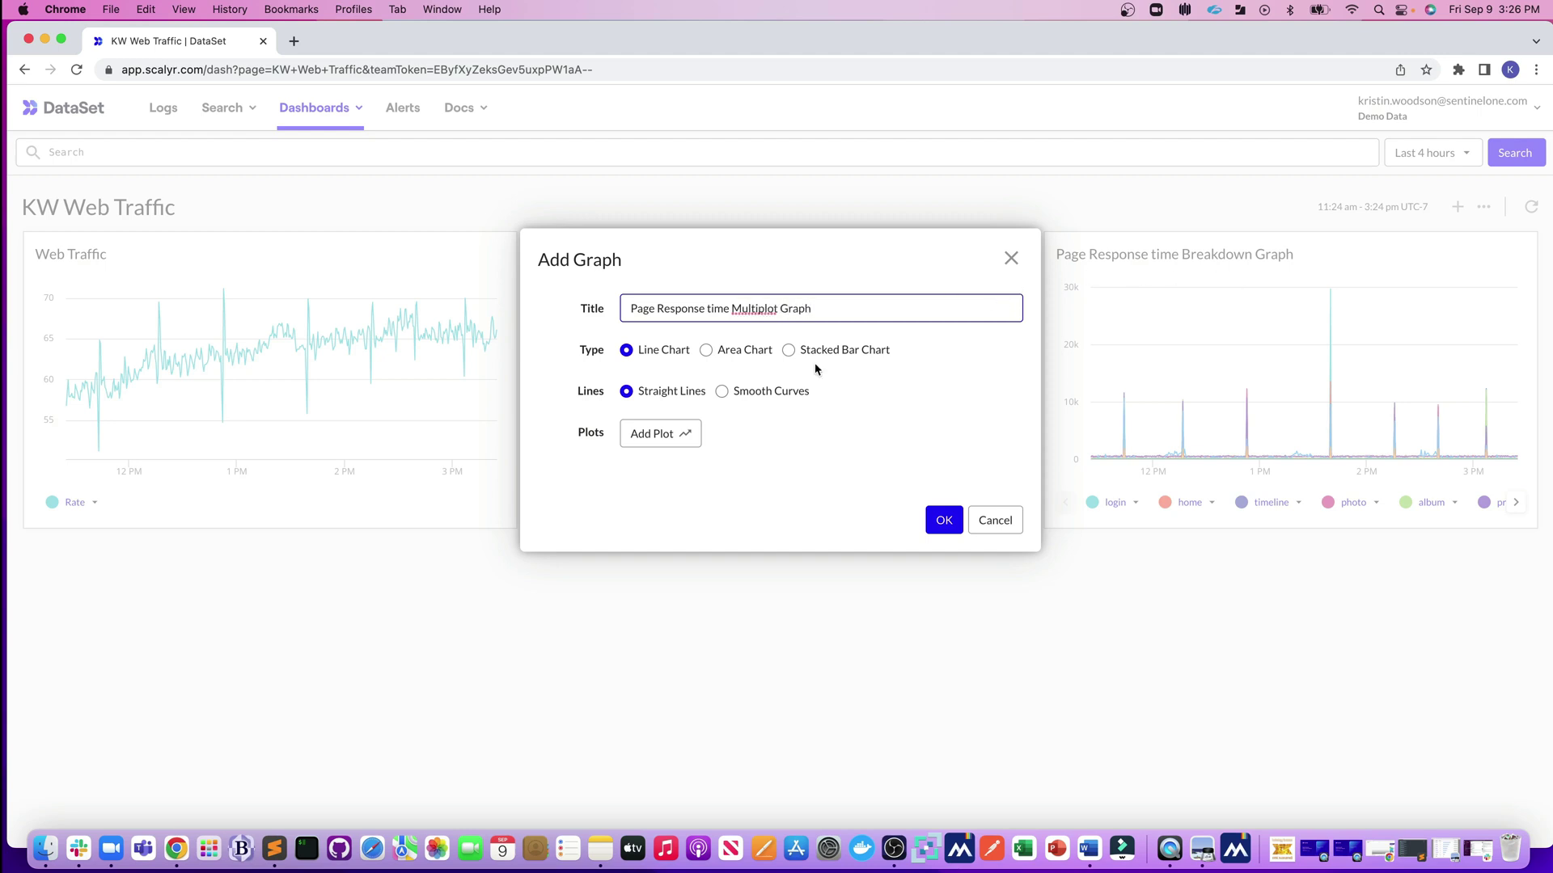
Start a new plot using the mean function on the timeMs field.
click(663, 436)
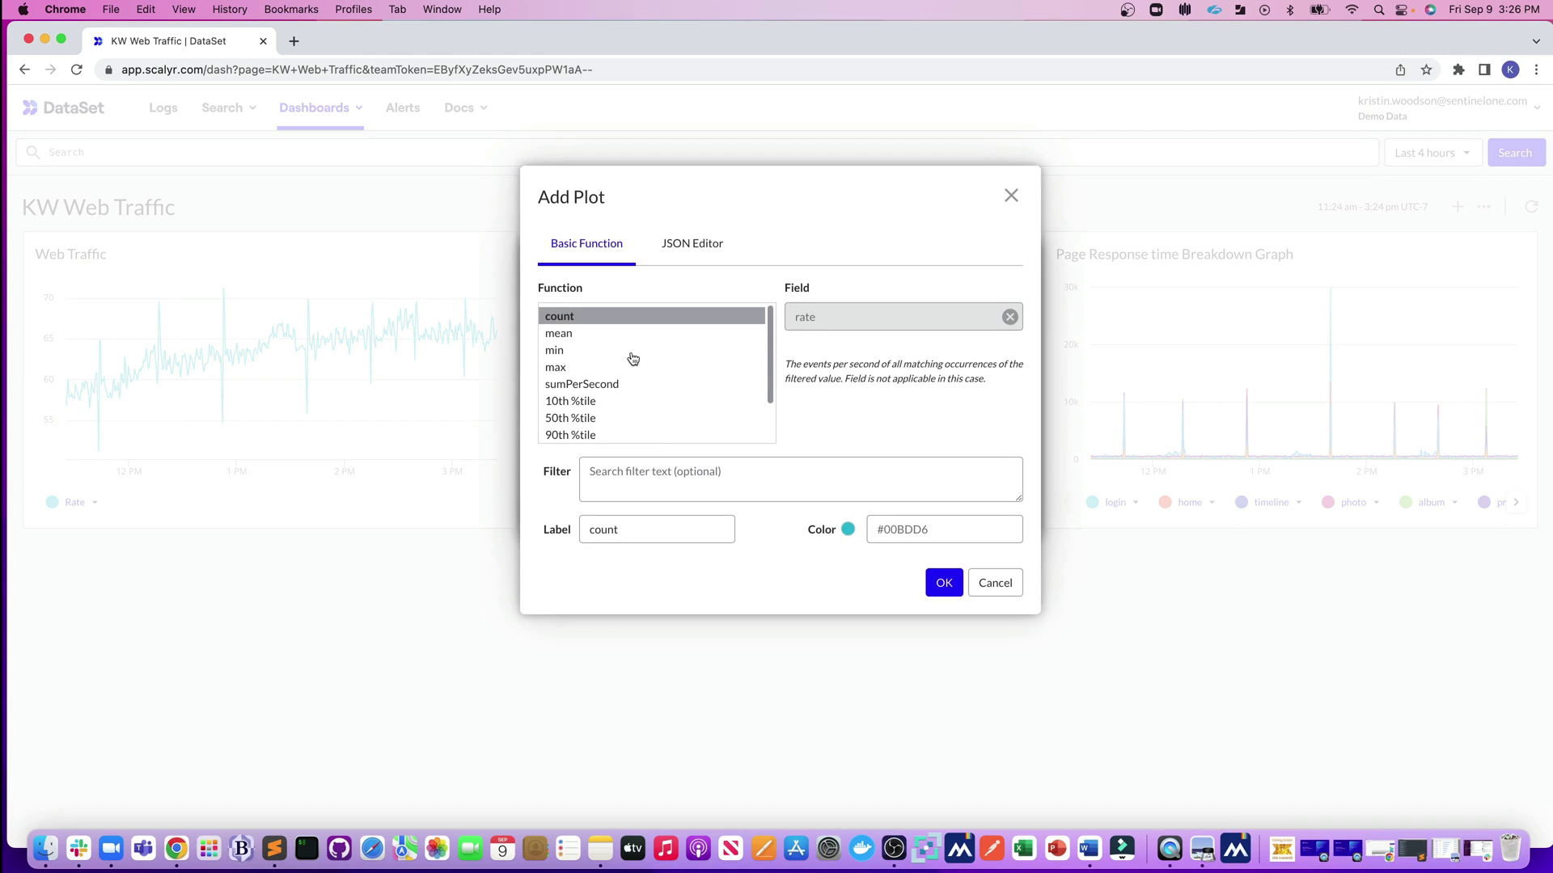
click(628, 335)
click(809, 319)
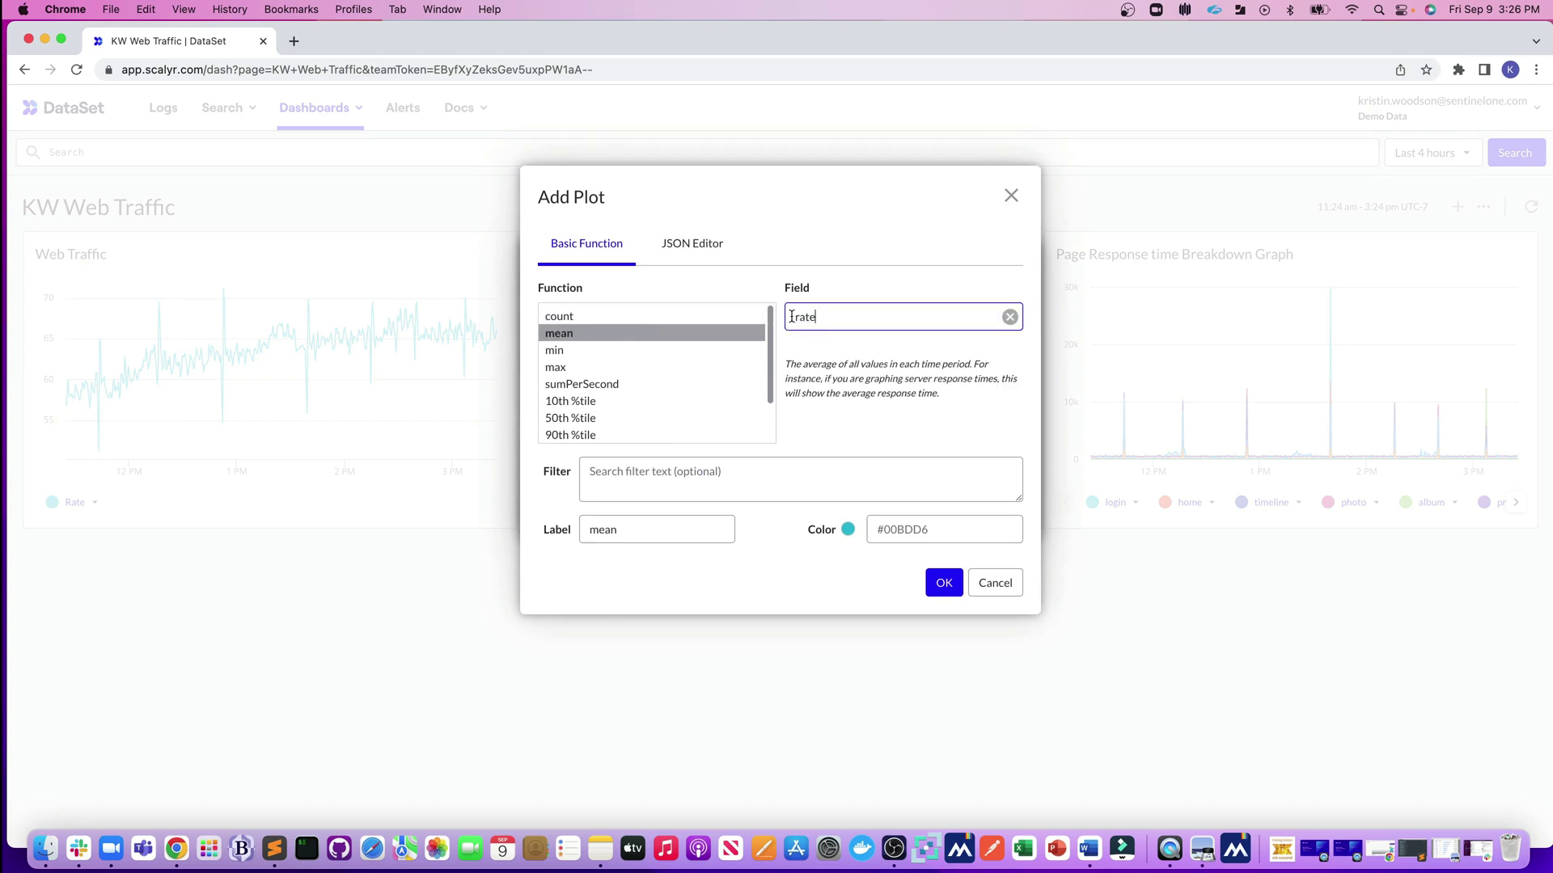
text(times)
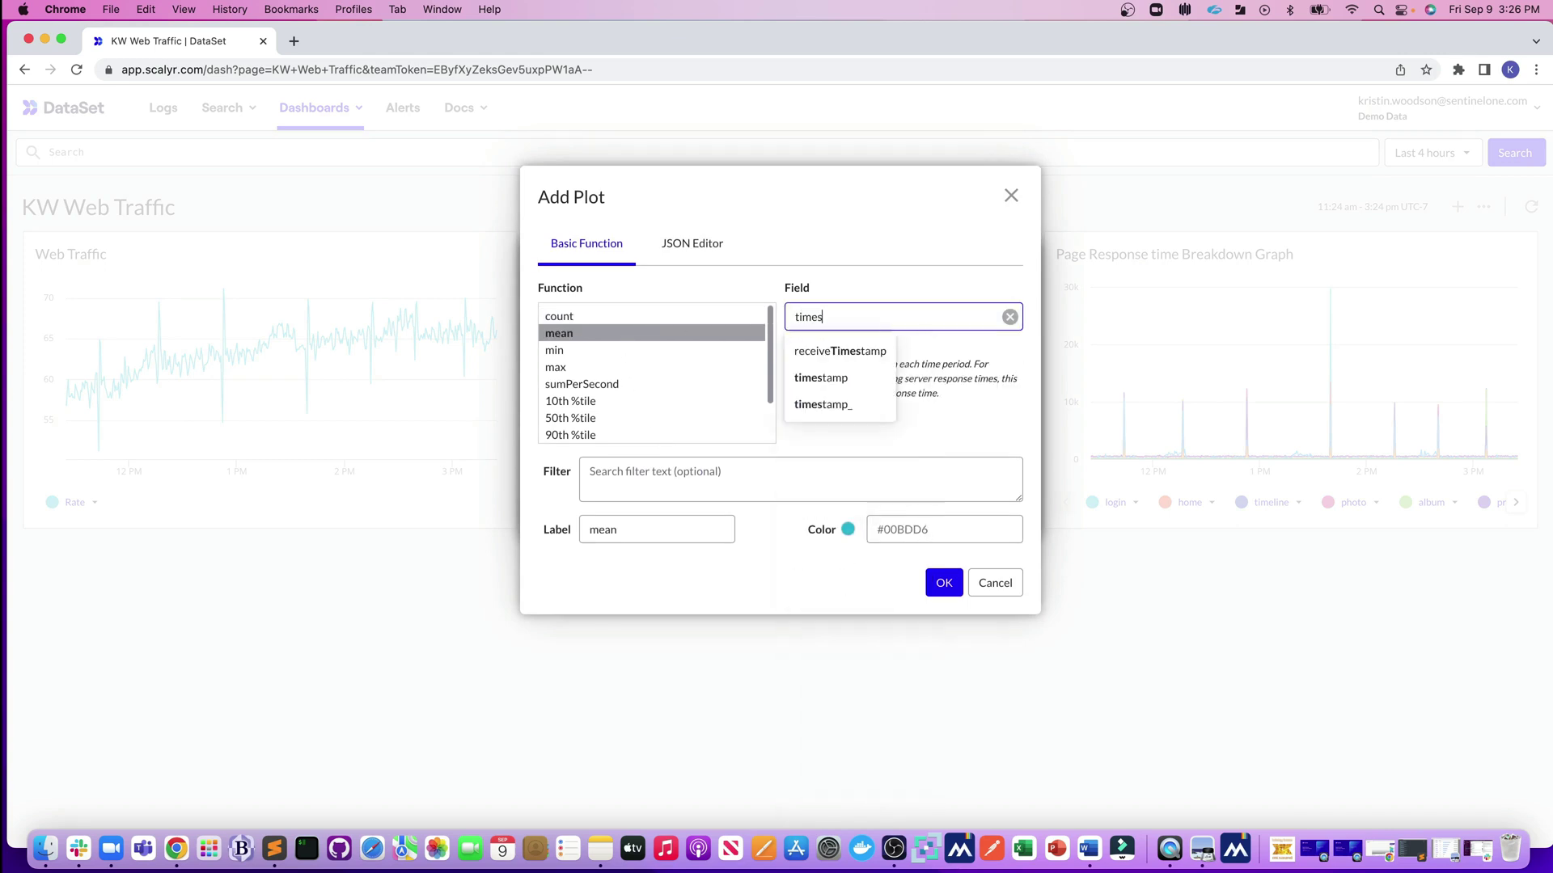
key(BackSpace)
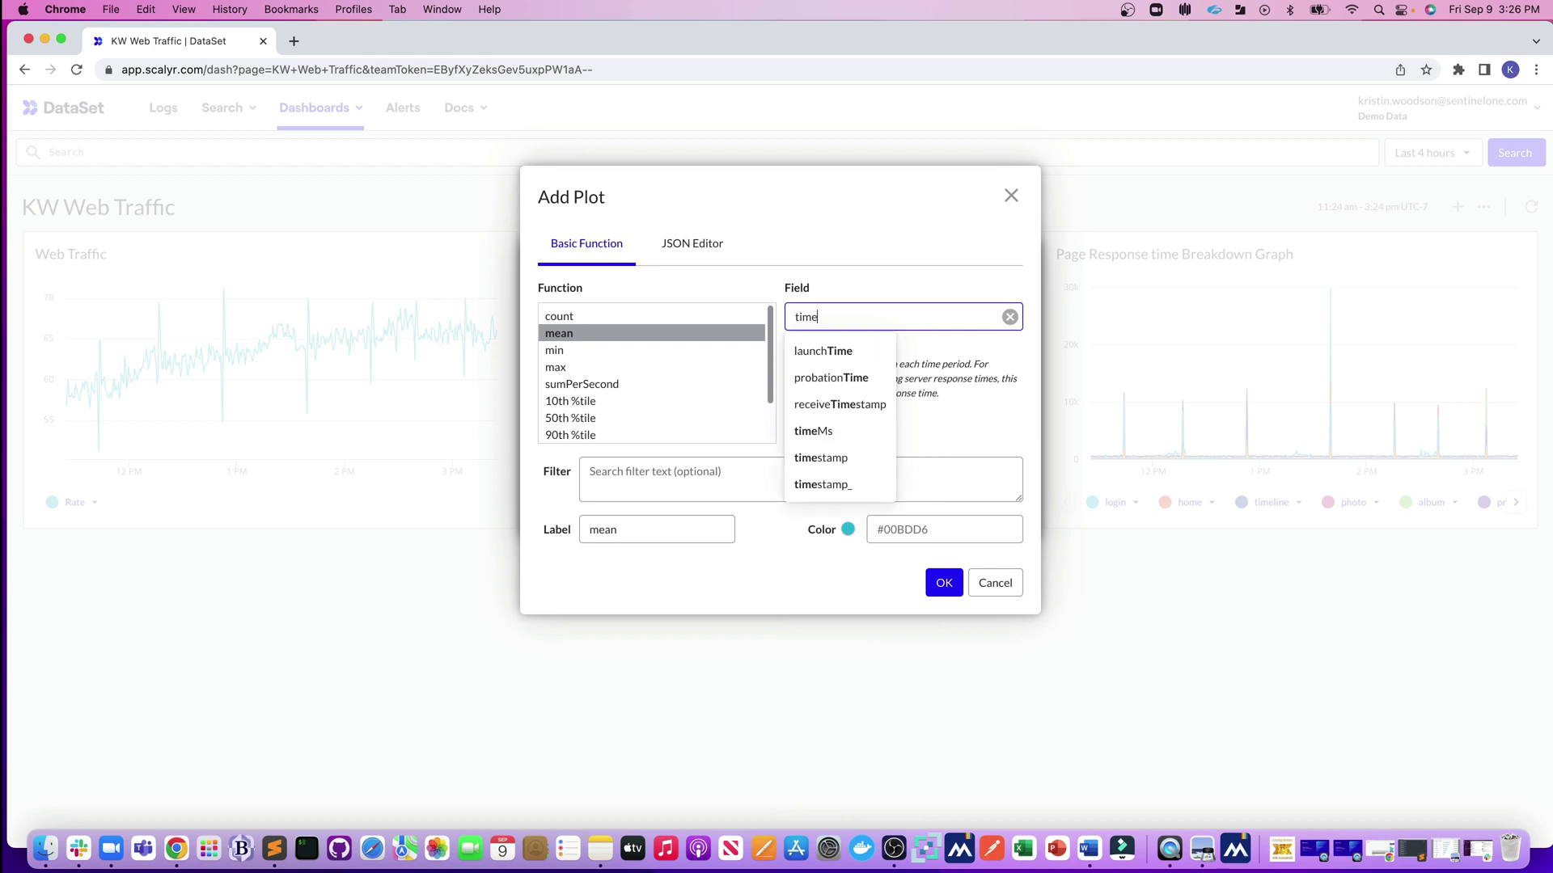
click(813, 431)
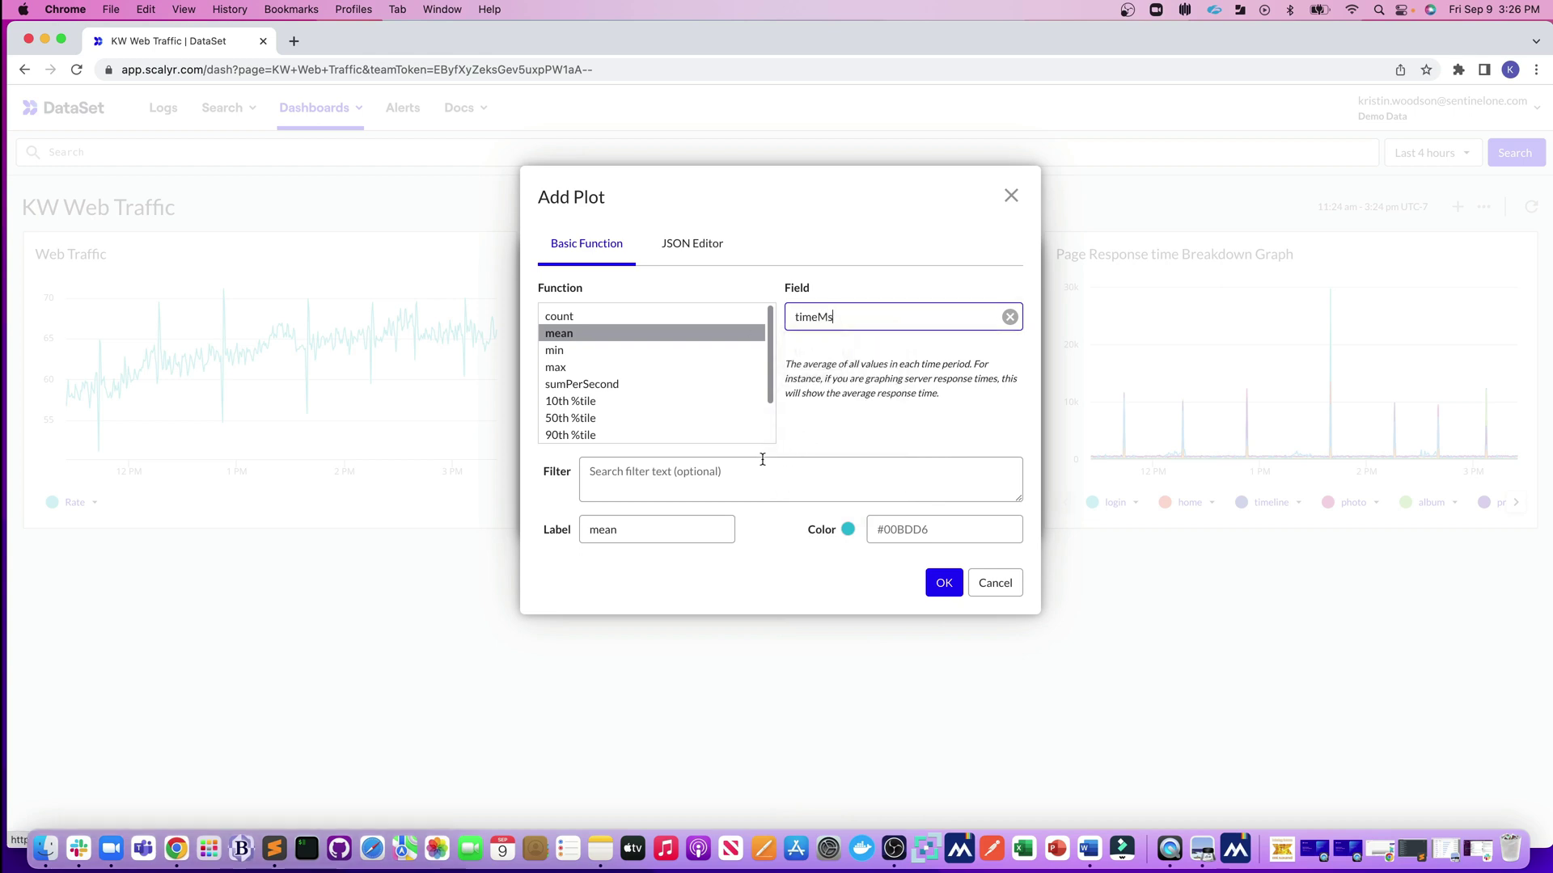
Filter the plot to request=" page='home', label it home, and save it.
click(752, 471)
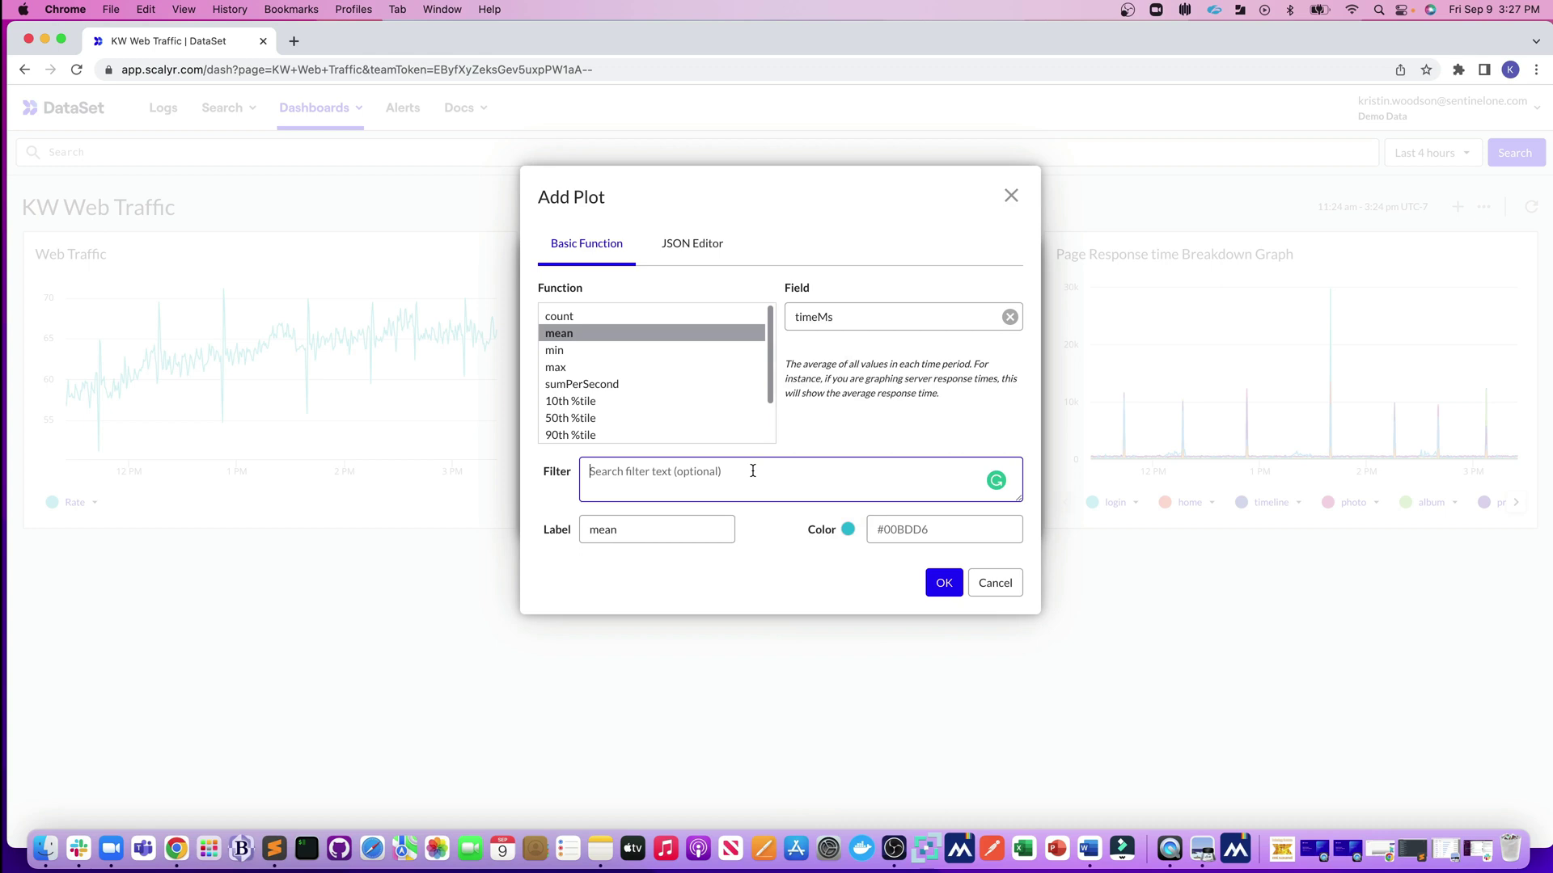
text(request=")
text(p)
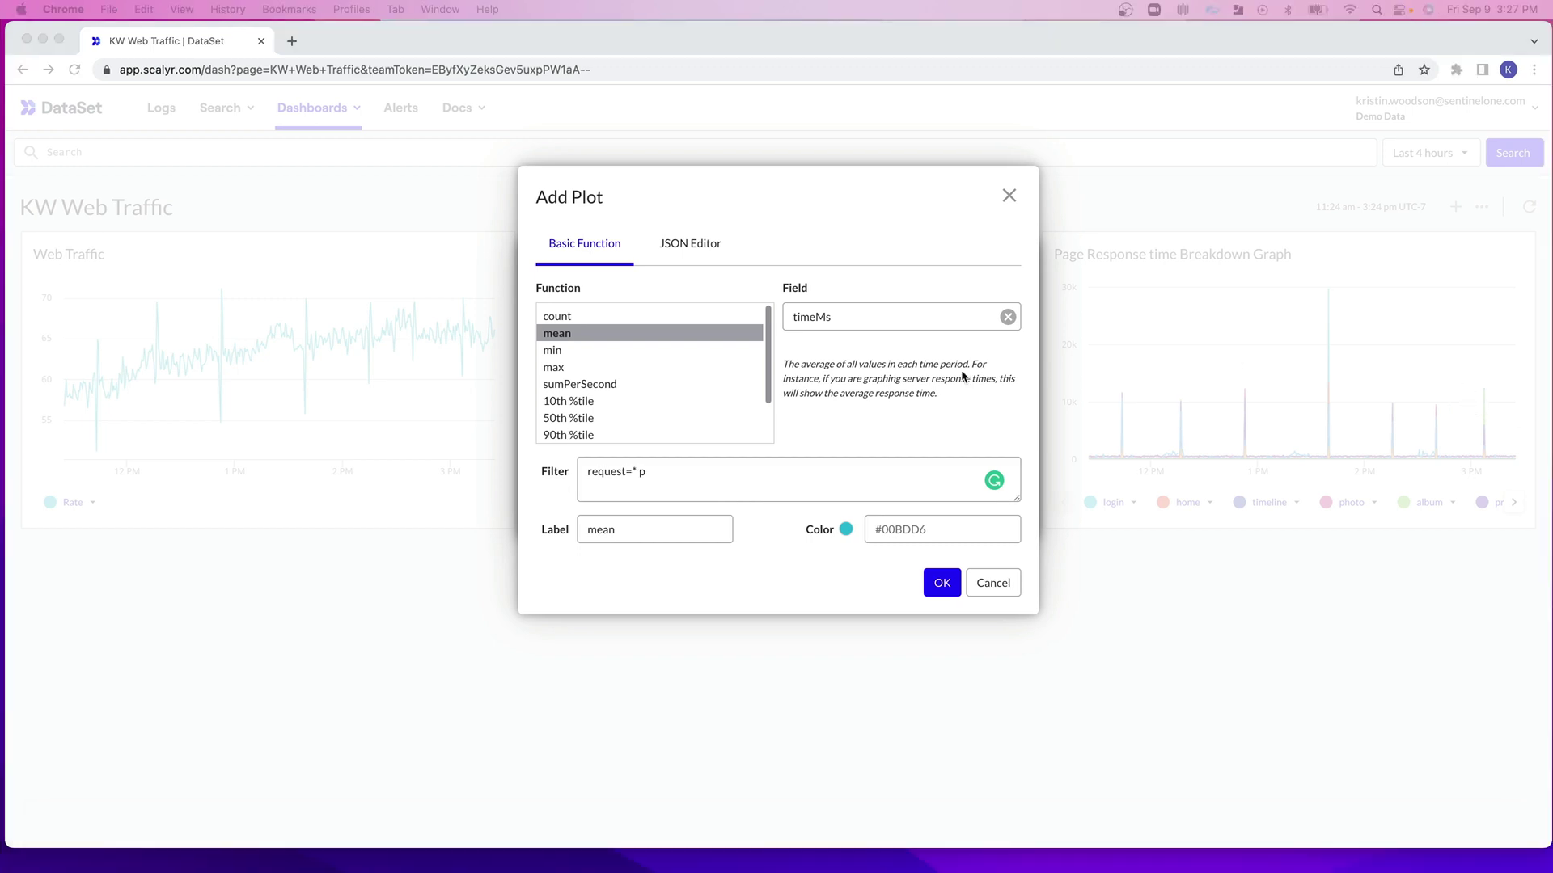
click(751, 476)
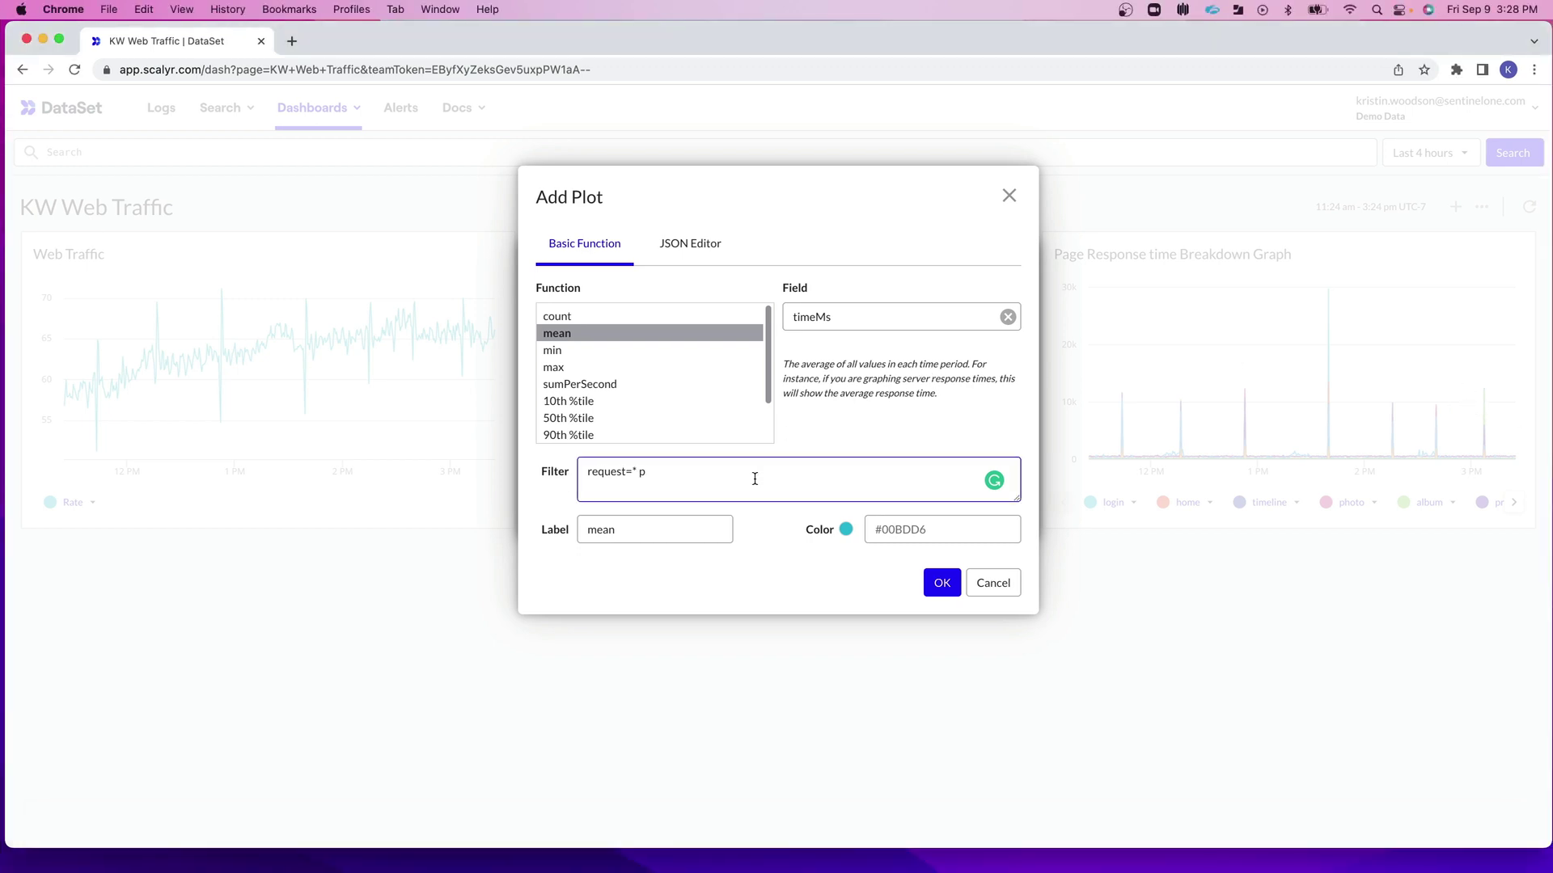
text(age='home')
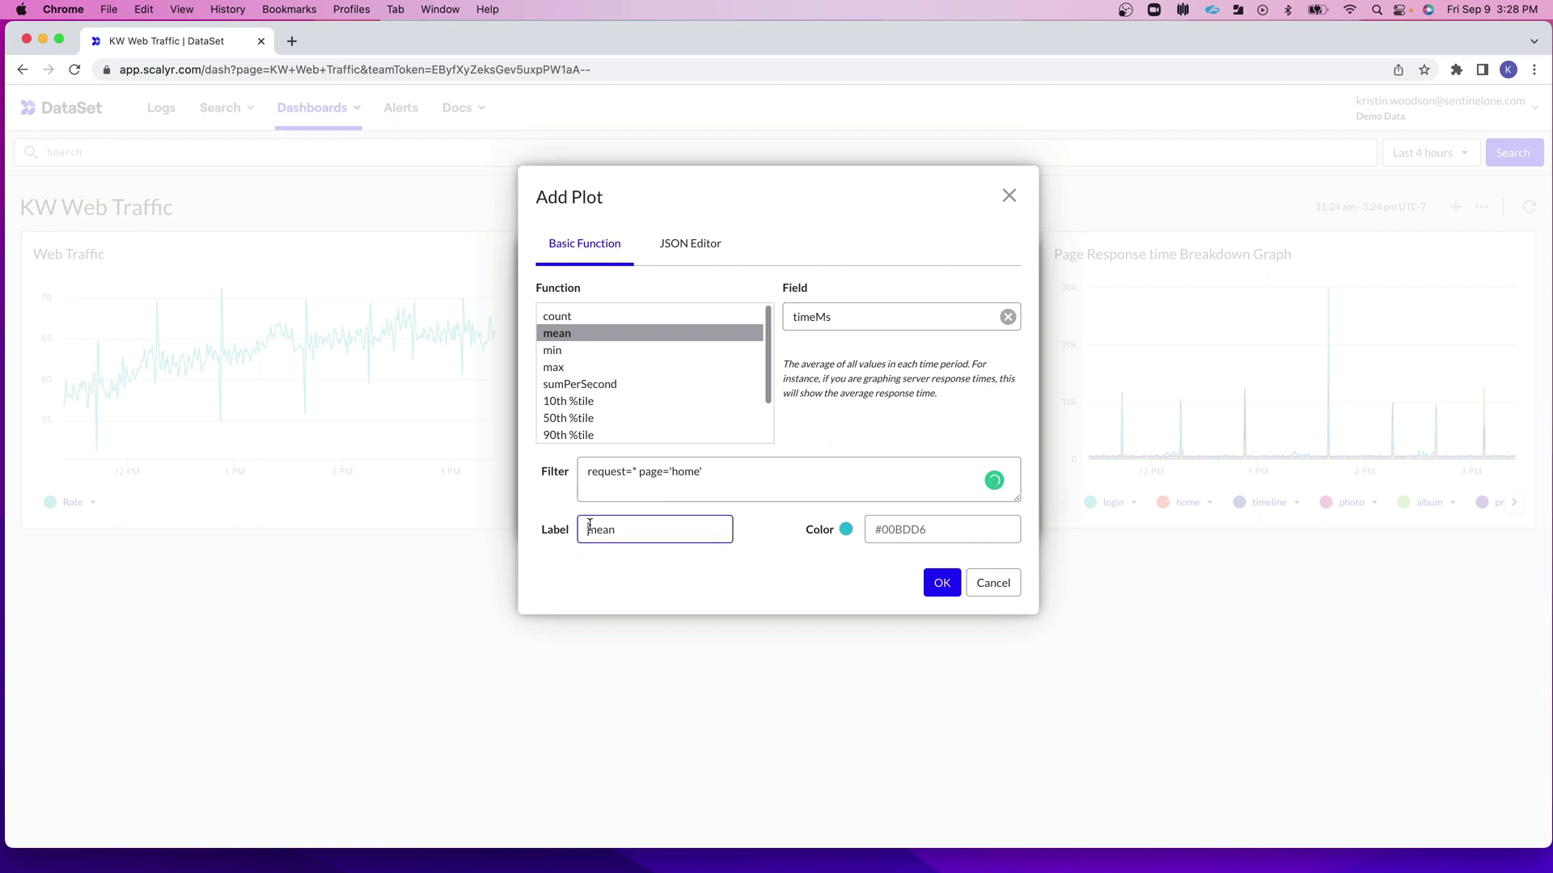
double_click(624, 526)
text(home)
click(940, 584)
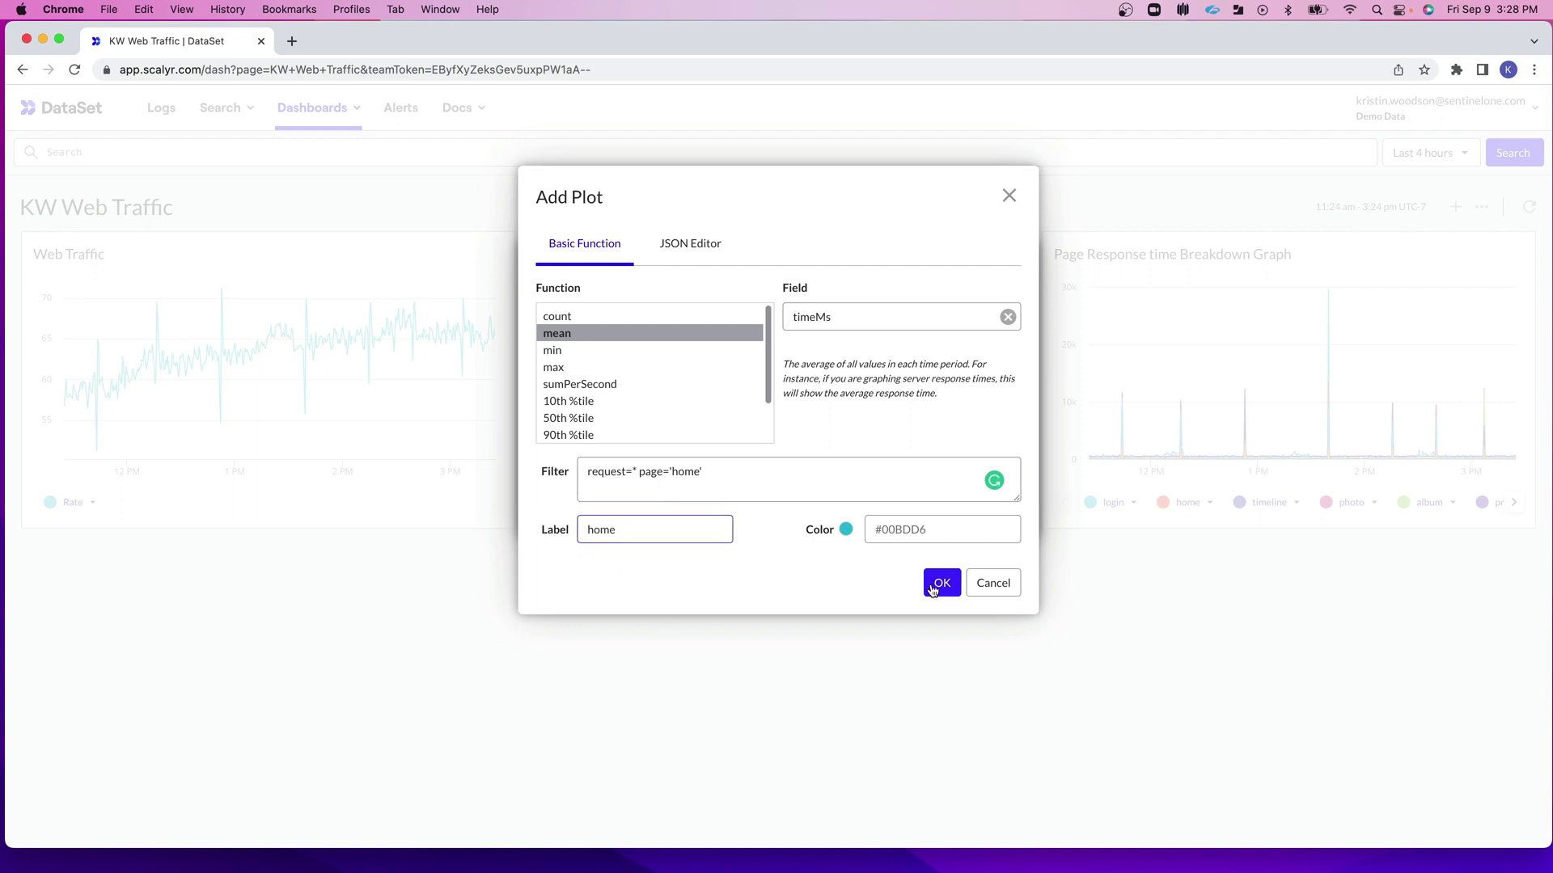
Add a mean timeMs plot filtered by request=* page'profile' and labelled profile.
click(652, 471)
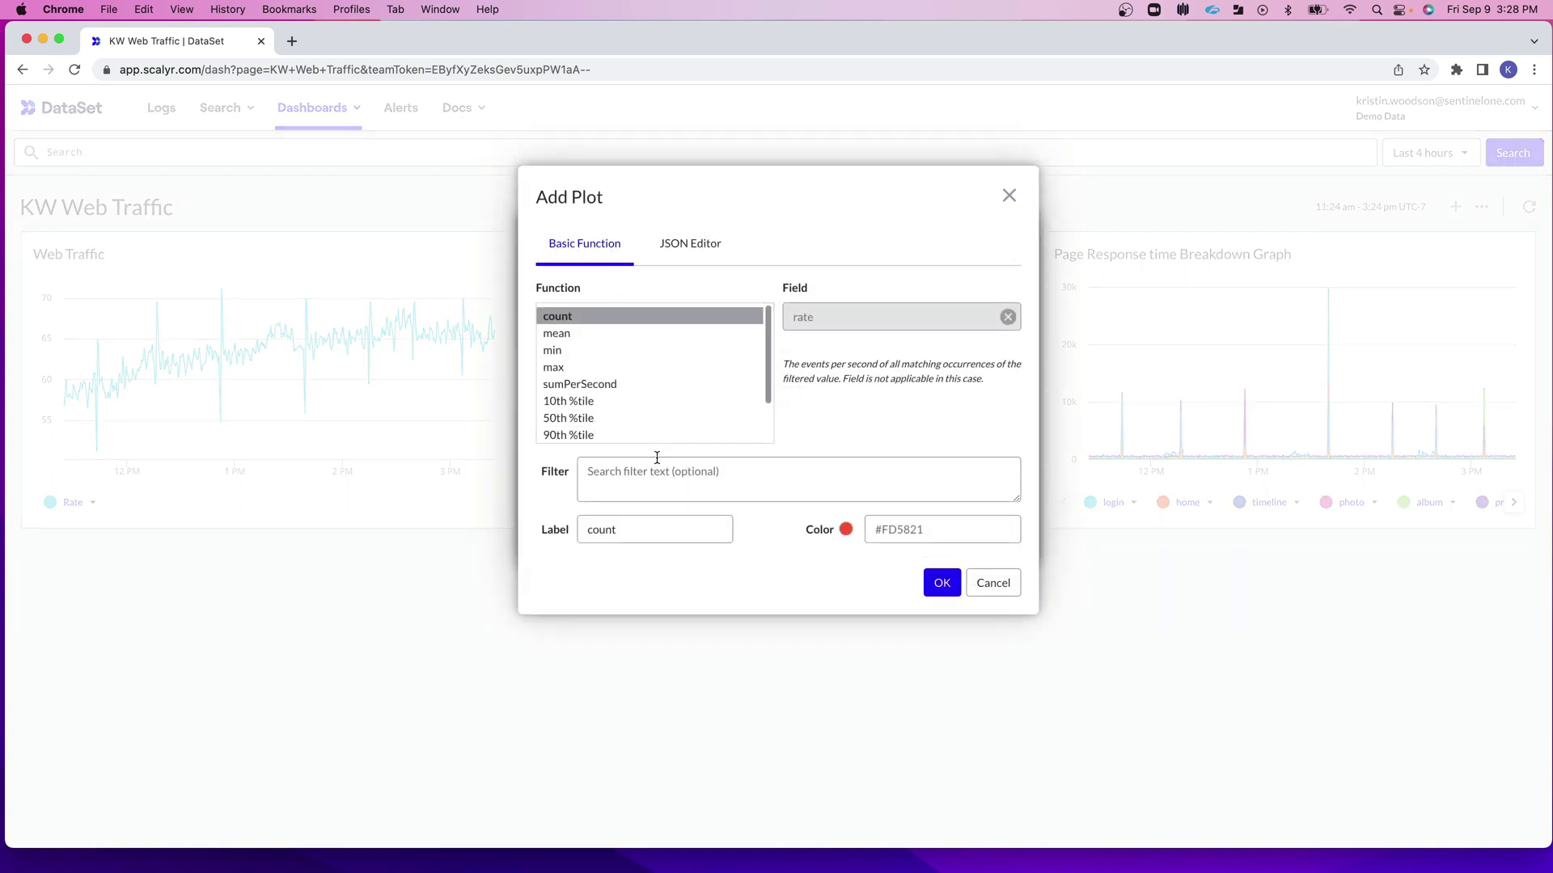
click(655, 340)
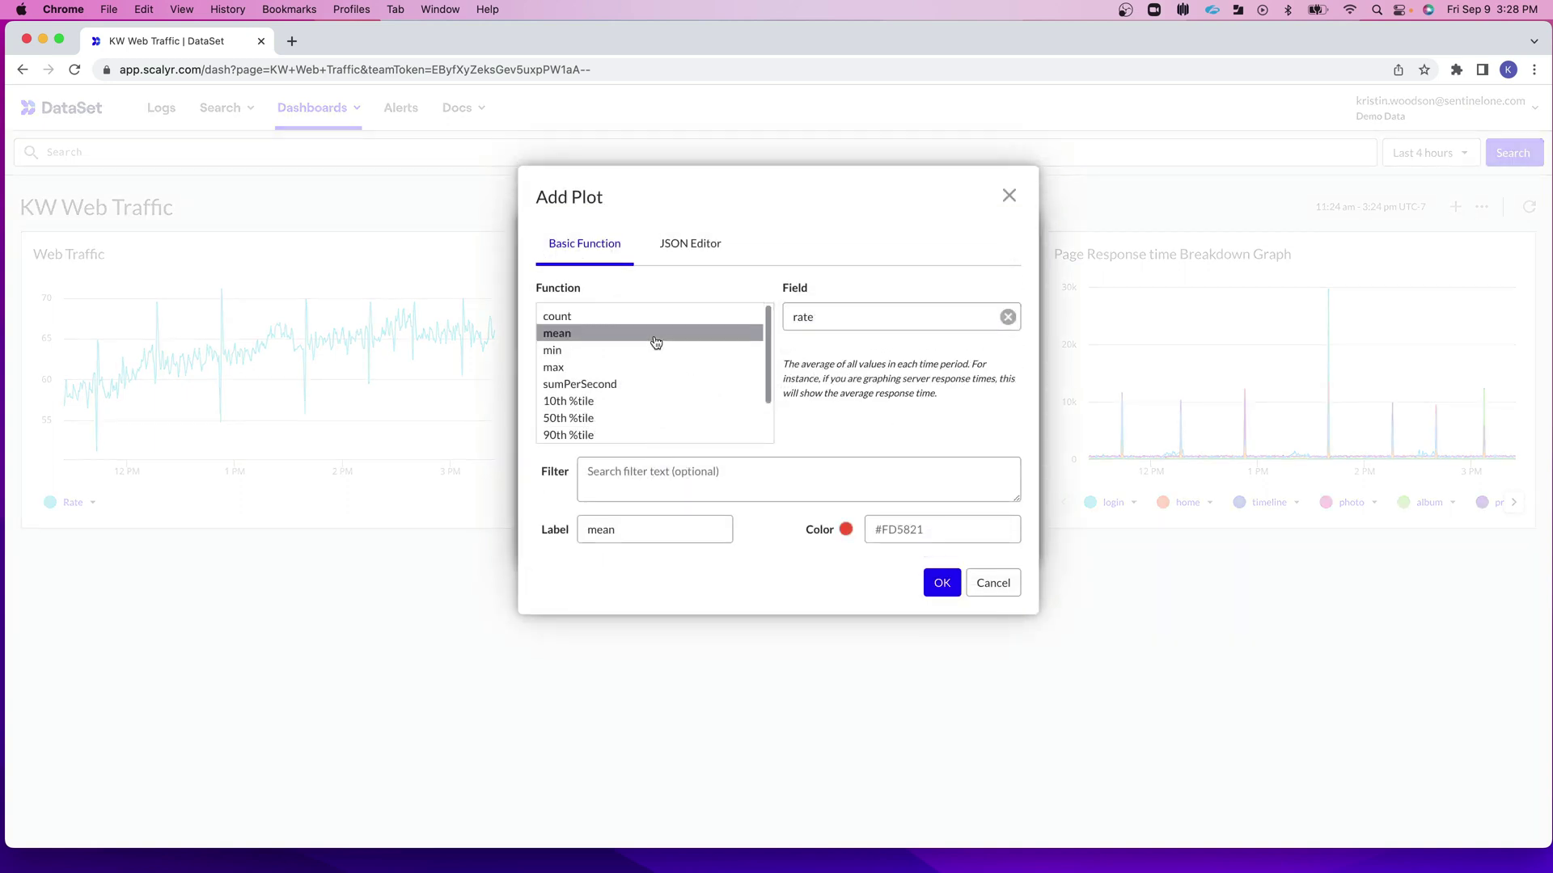
click(838, 315)
text(time)
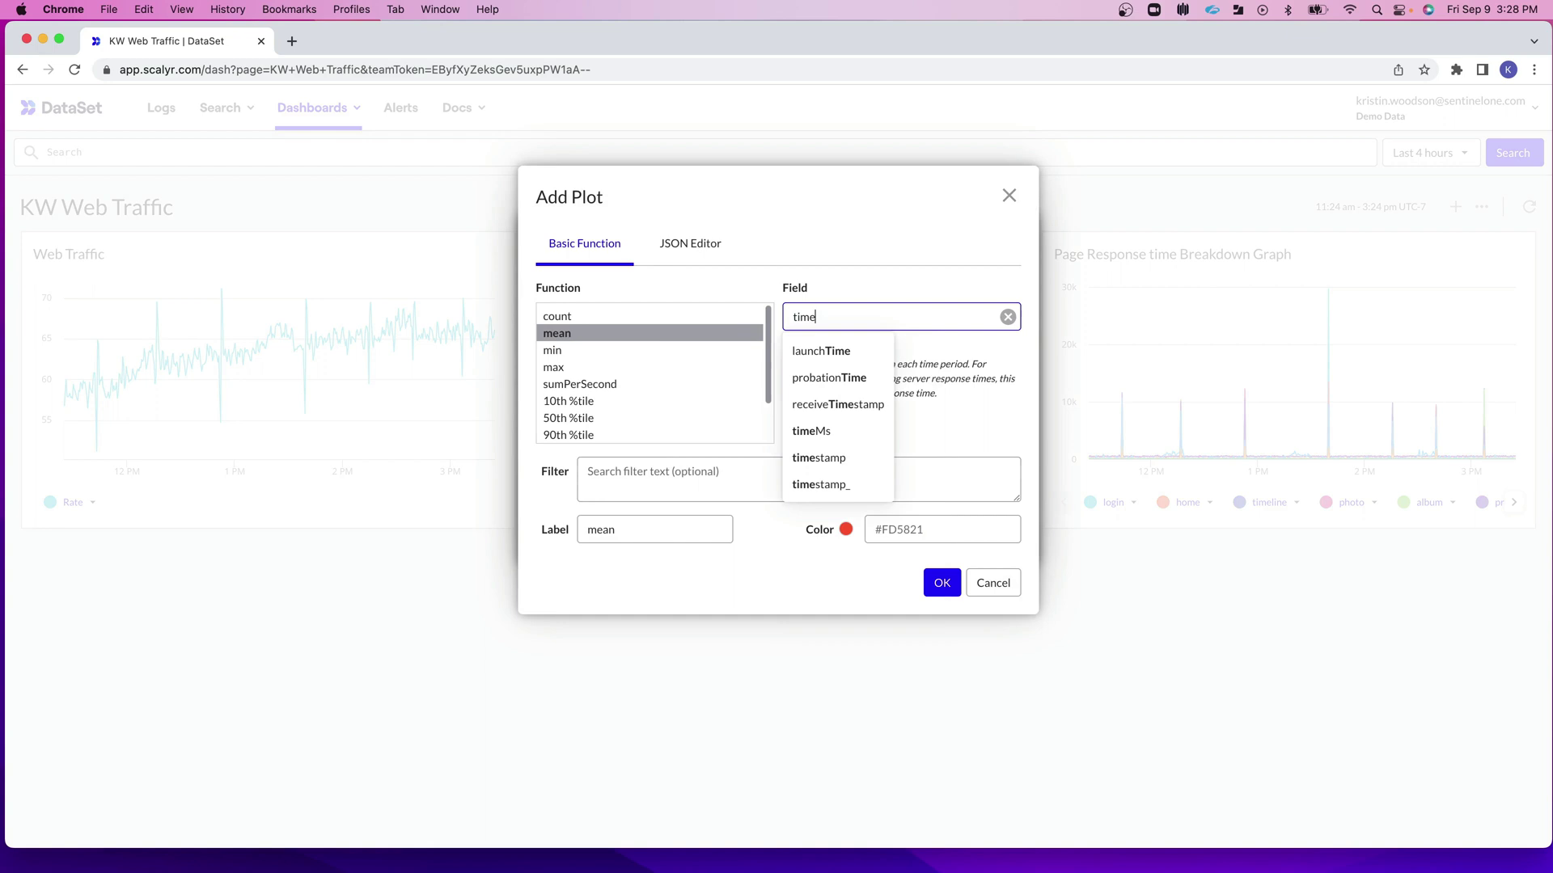
click(839, 434)
click(793, 465)
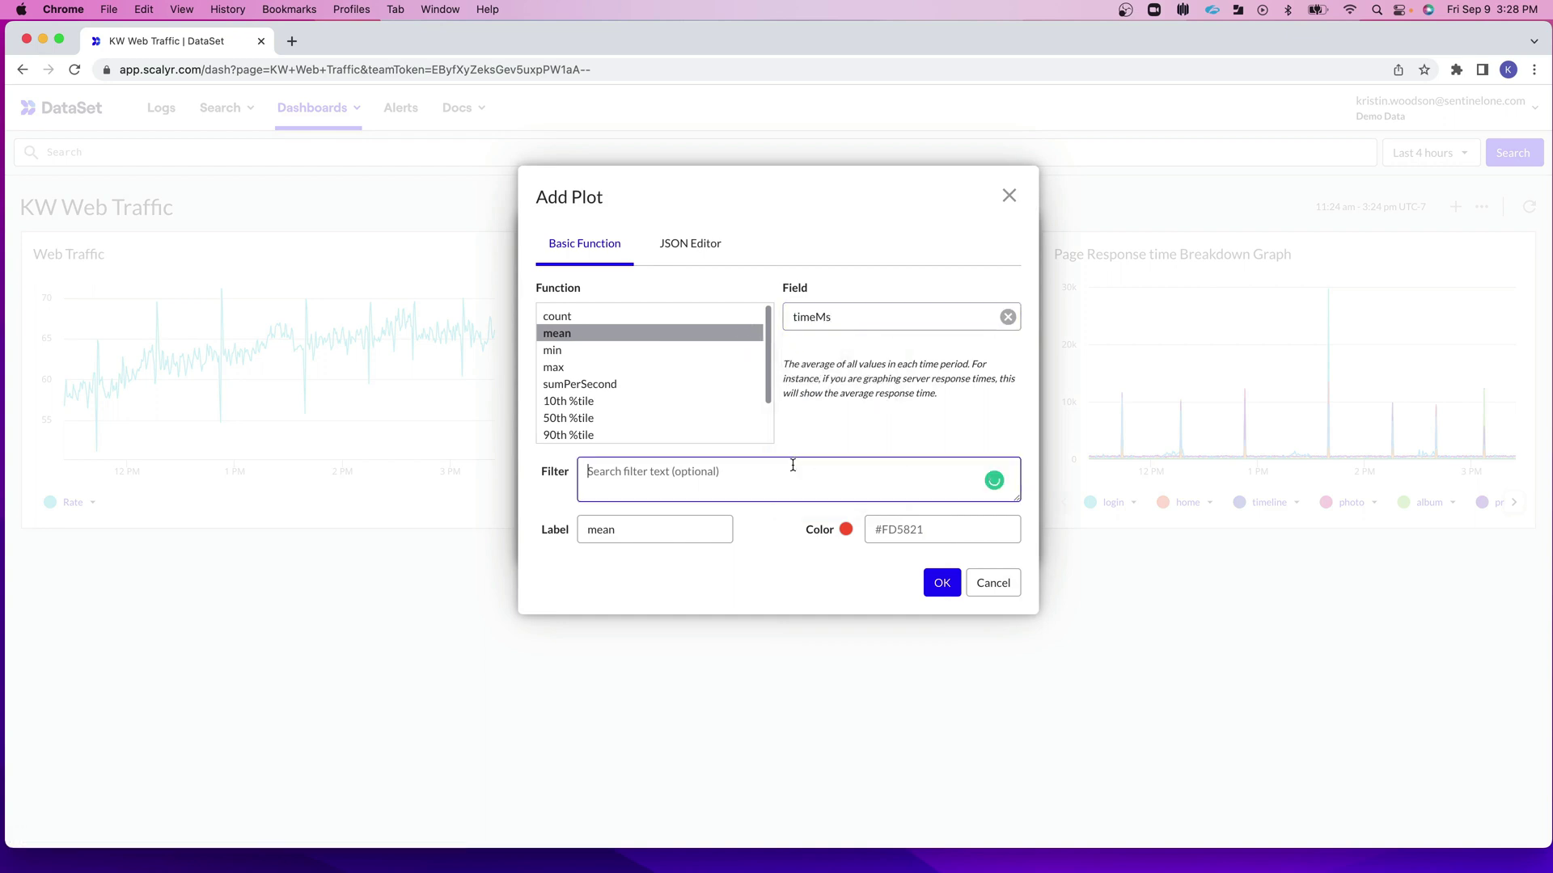
text(request=* page'profile)
click(588, 526)
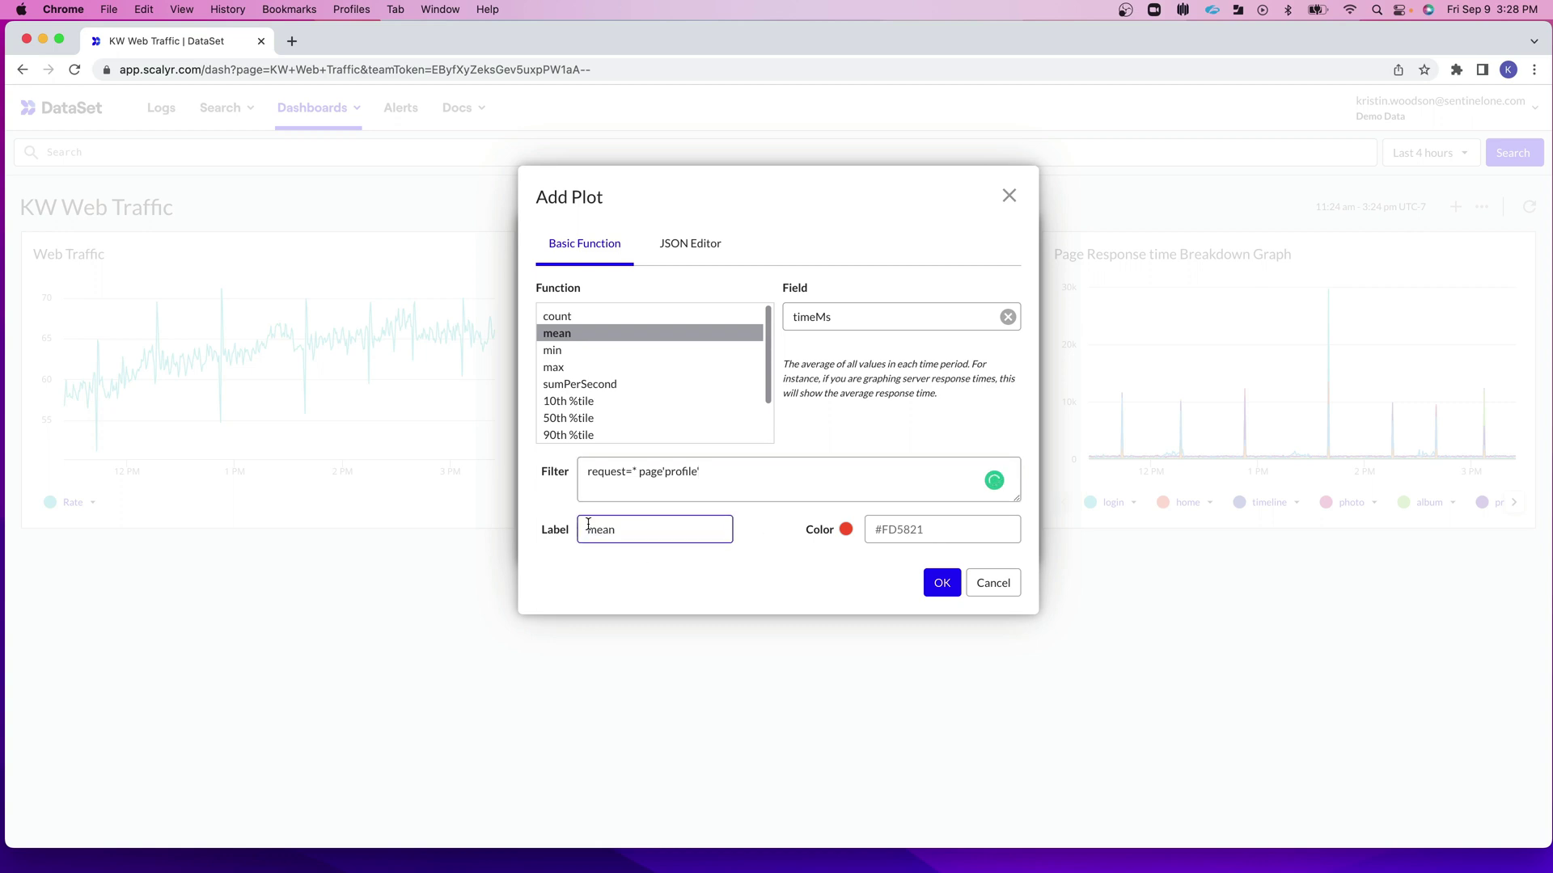
double_click(603, 531)
text(profile)
click(948, 582)
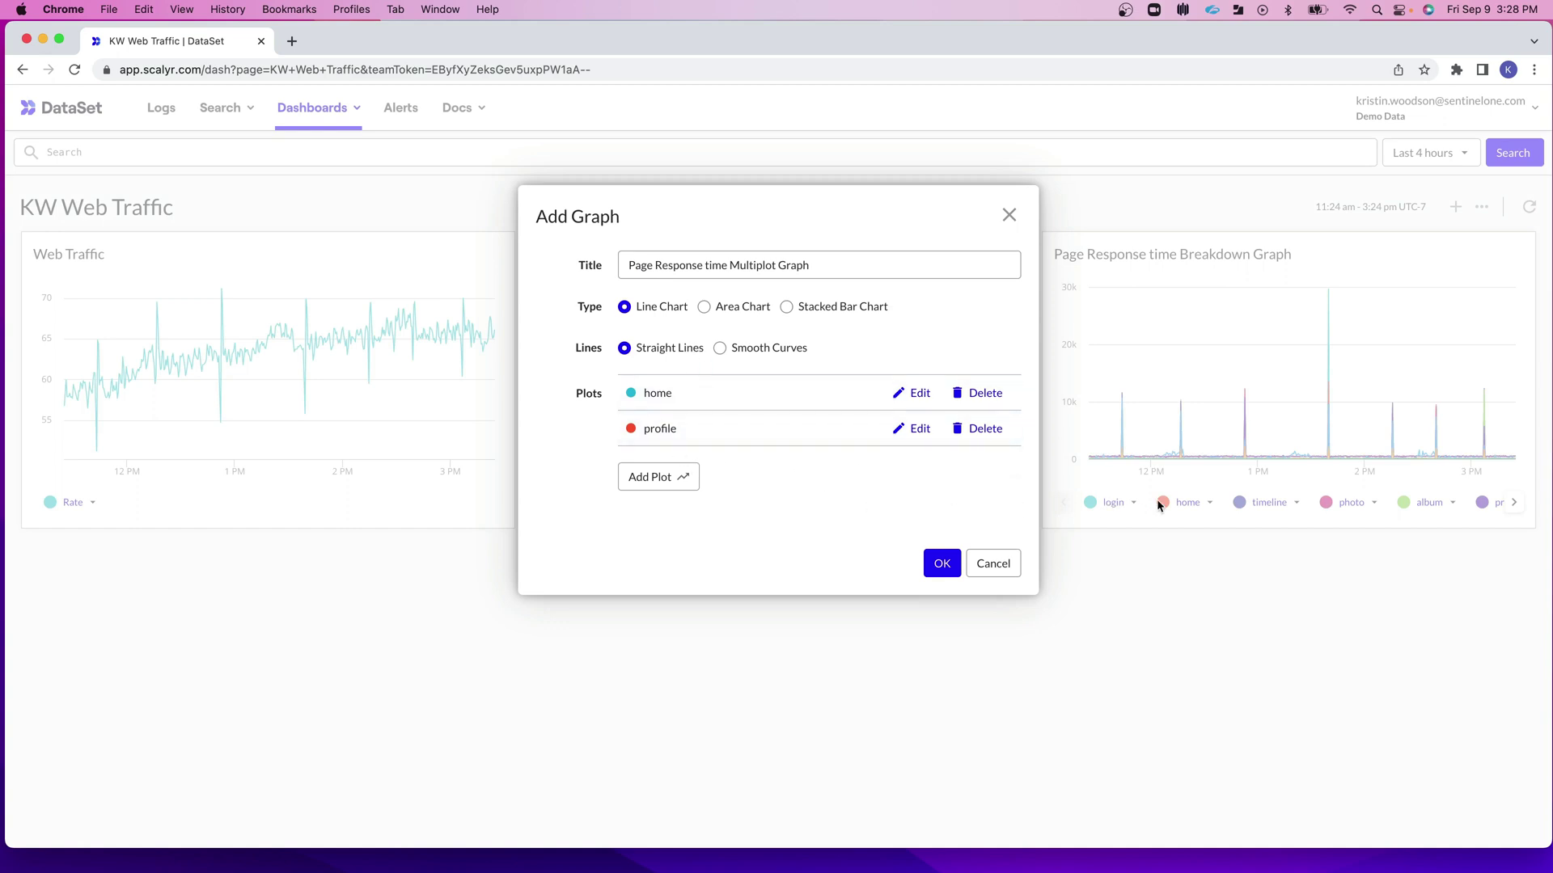
Add the Page Response time Multiplot Graph to the dashboard and open its panel menu.
click(941, 566)
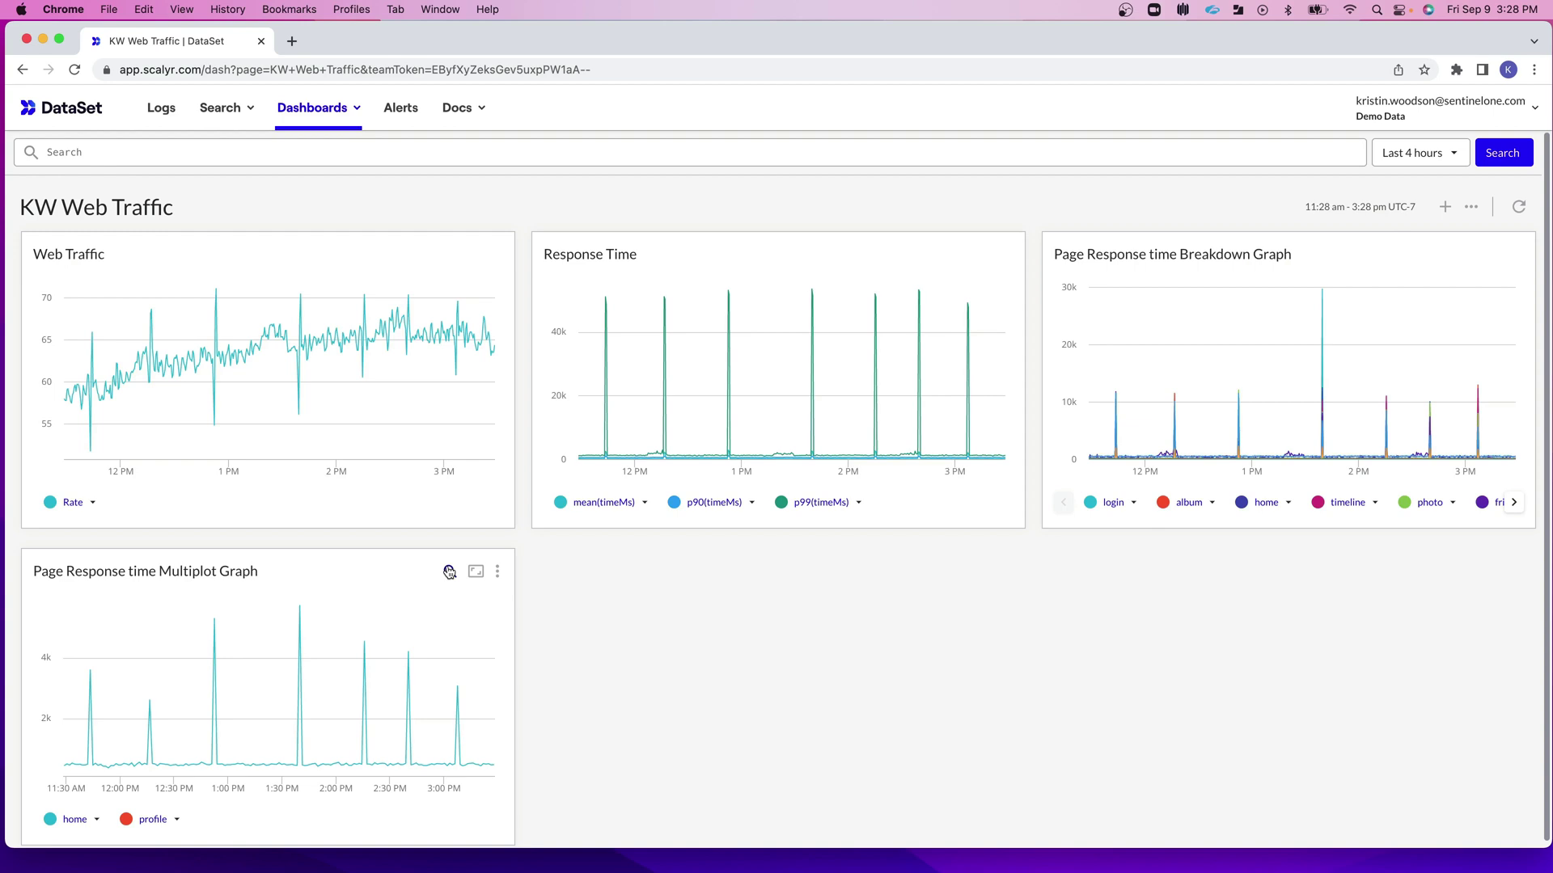
click(498, 577)
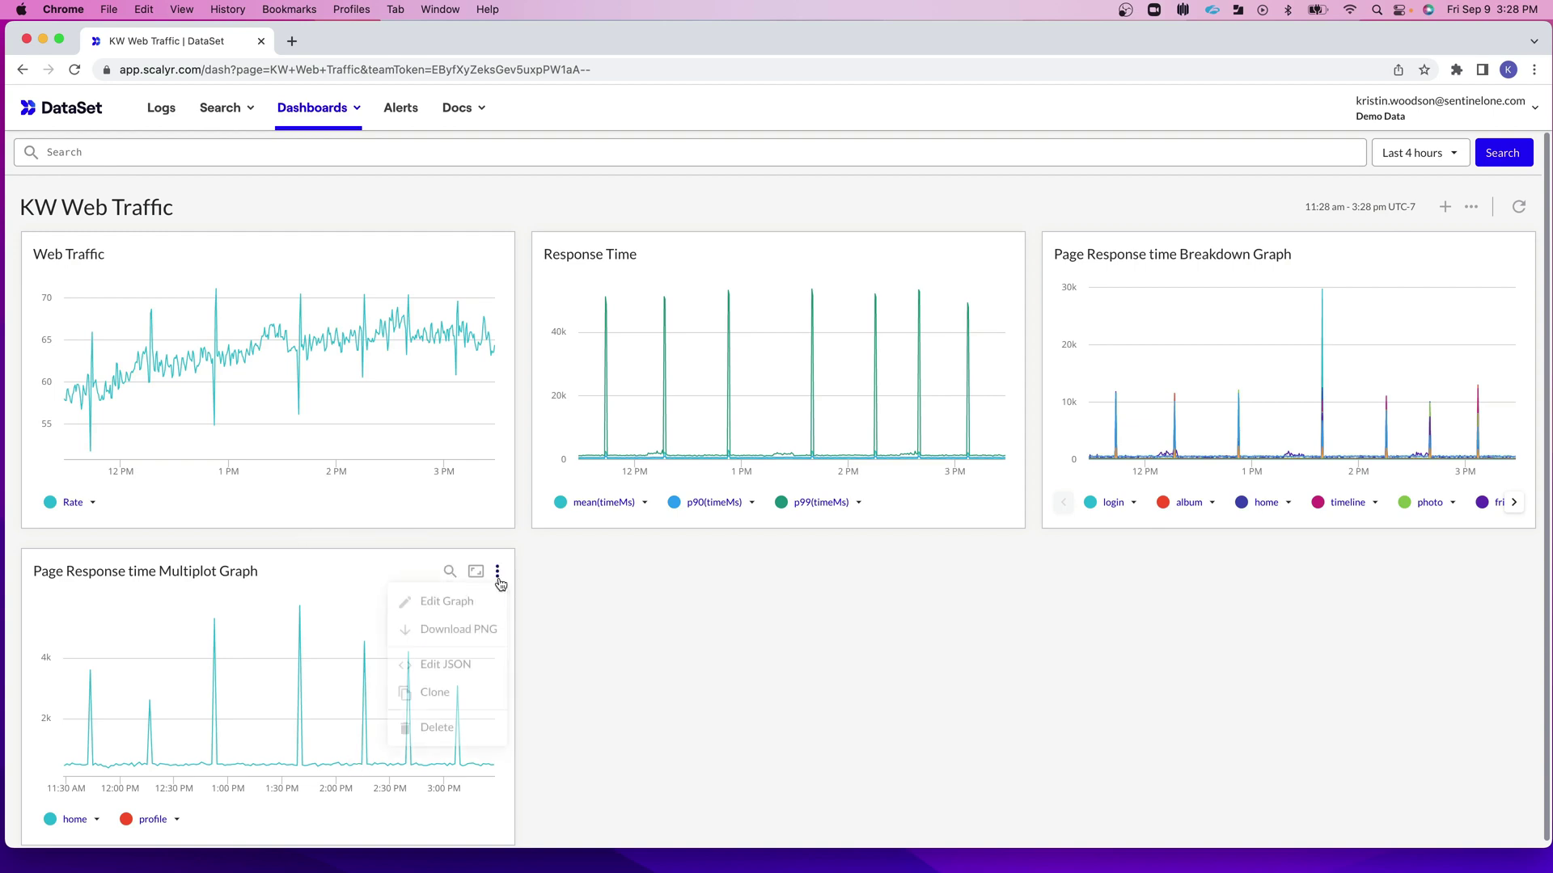
In the graph's JSON, paste a duplicate of the home plot block after the original.
click(471, 665)
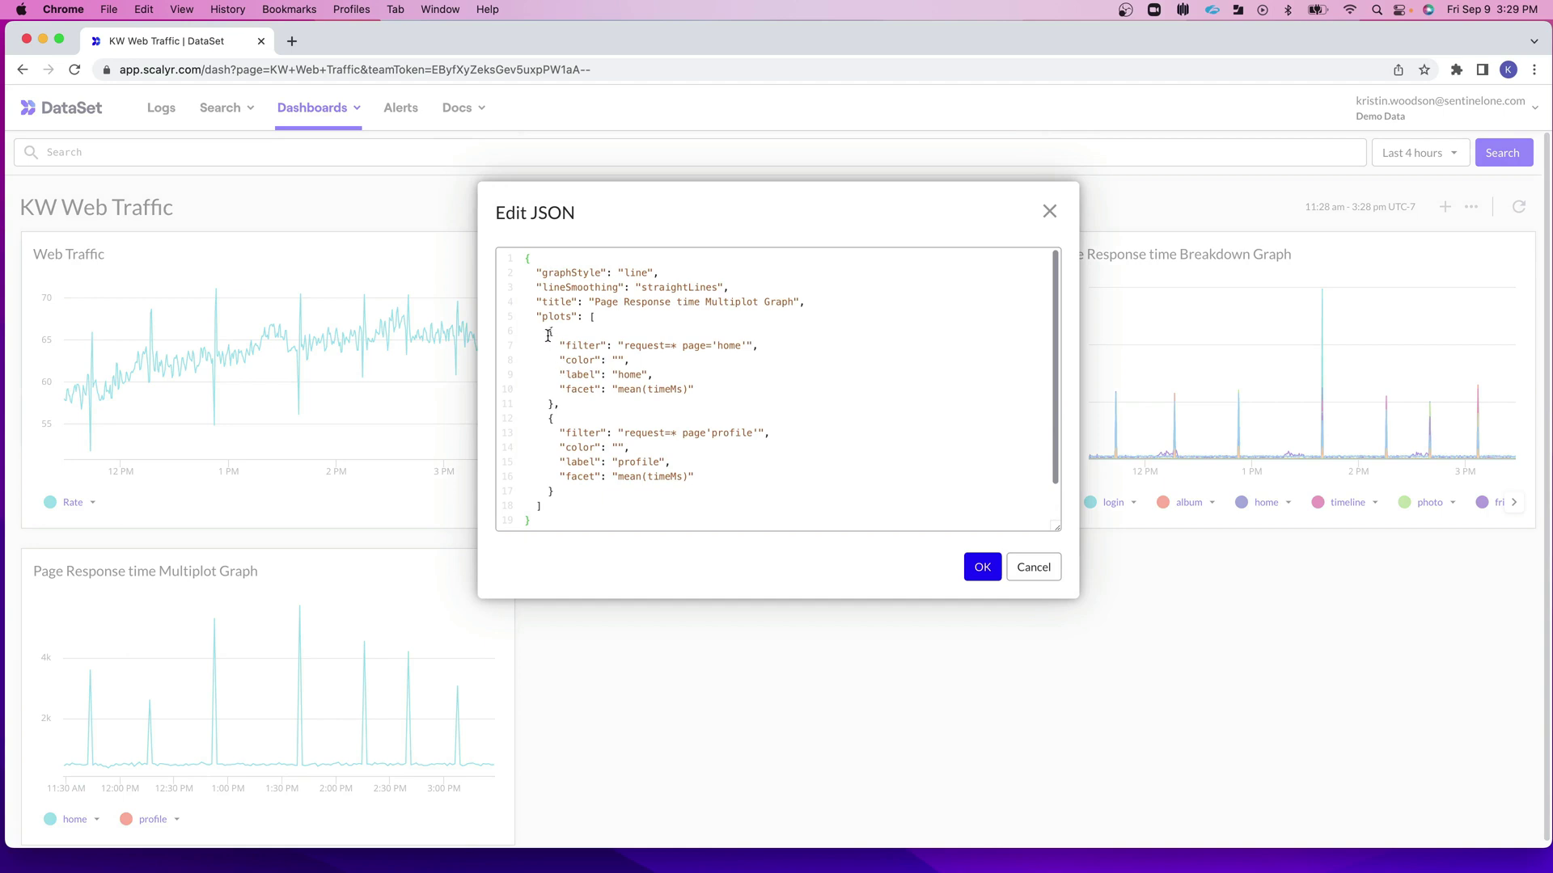
drag(548, 331, 646, 406)
key(super+c)
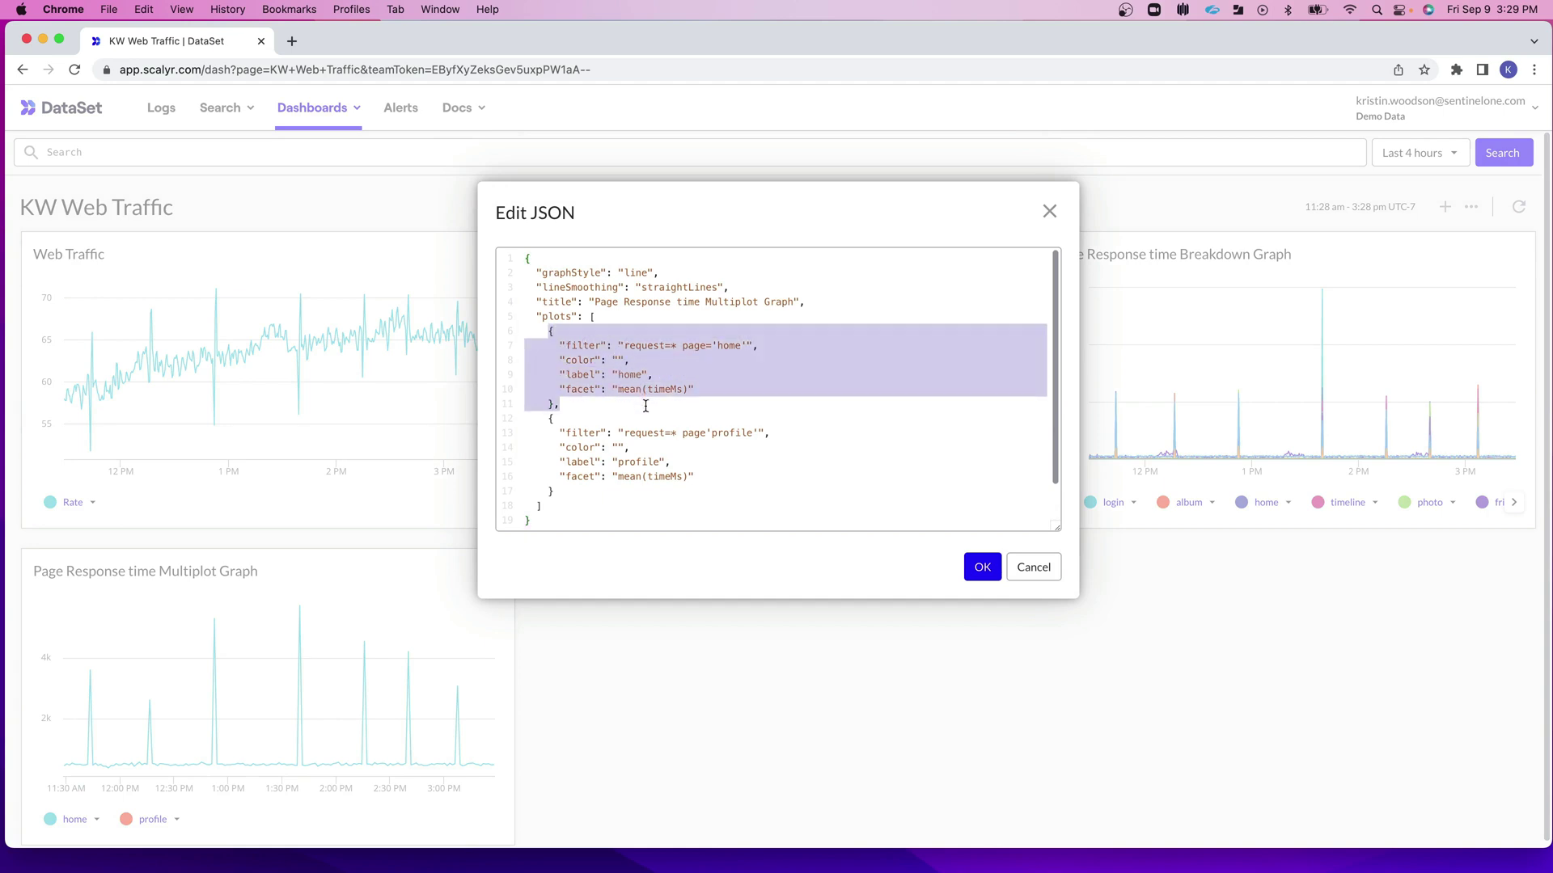
click(581, 409)
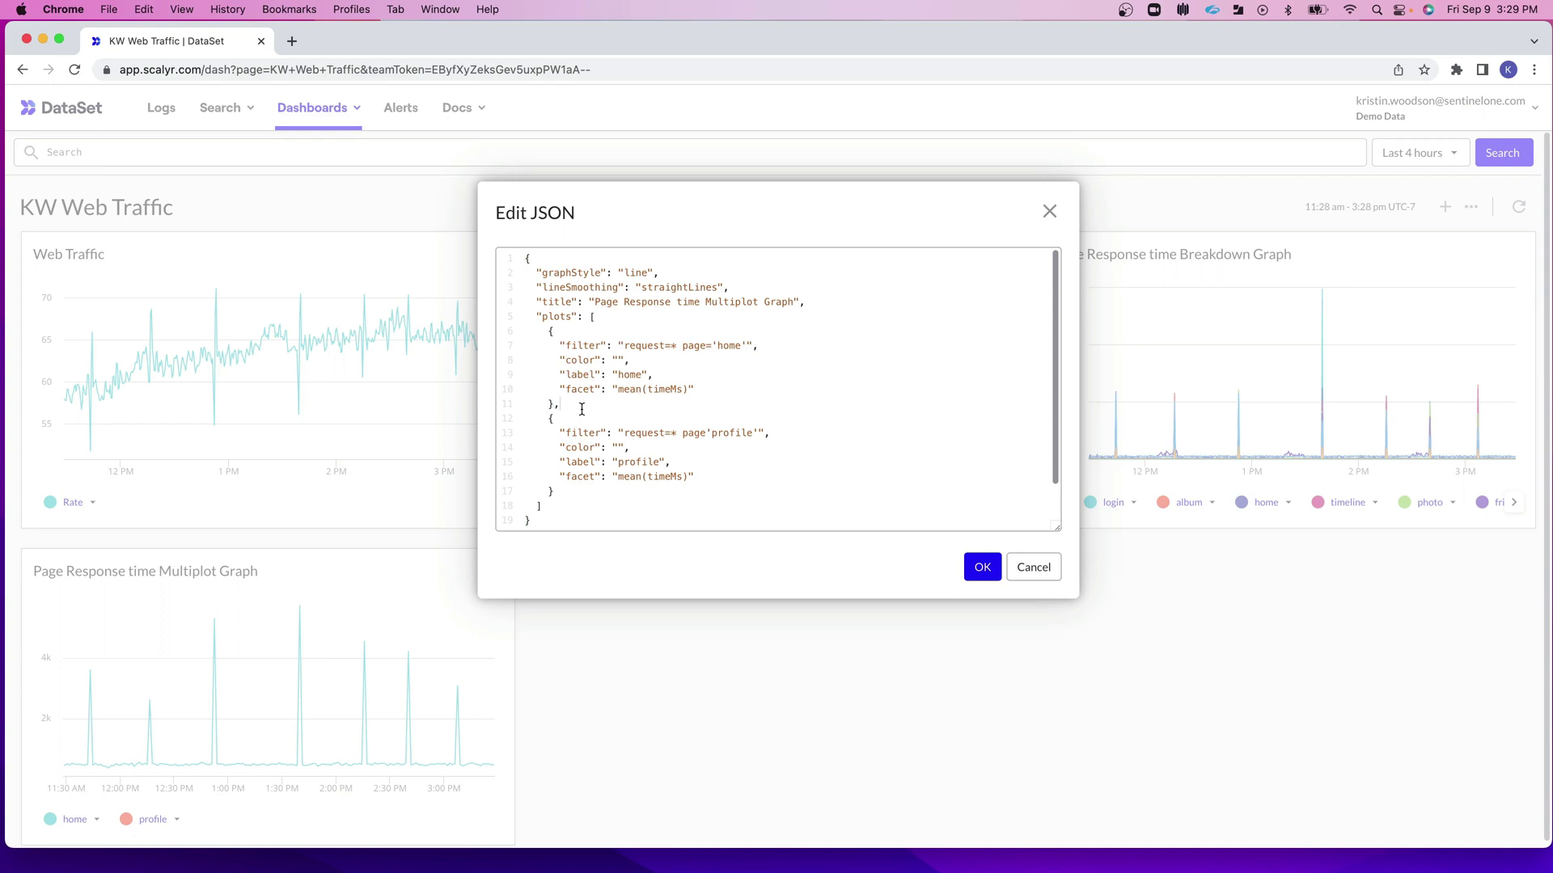
key(Return)
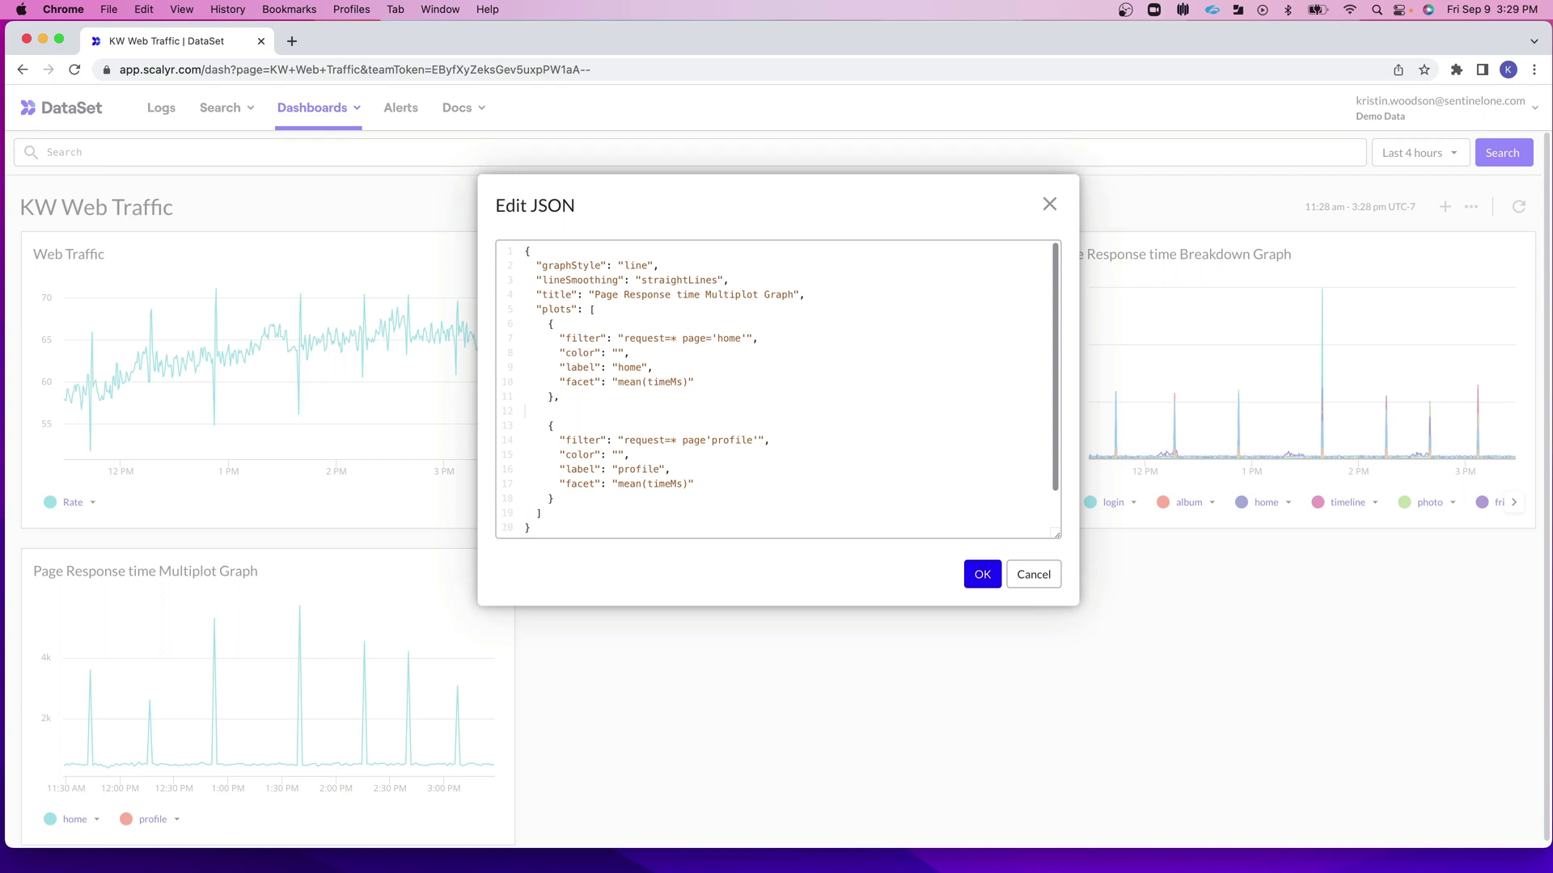
key(super+v)
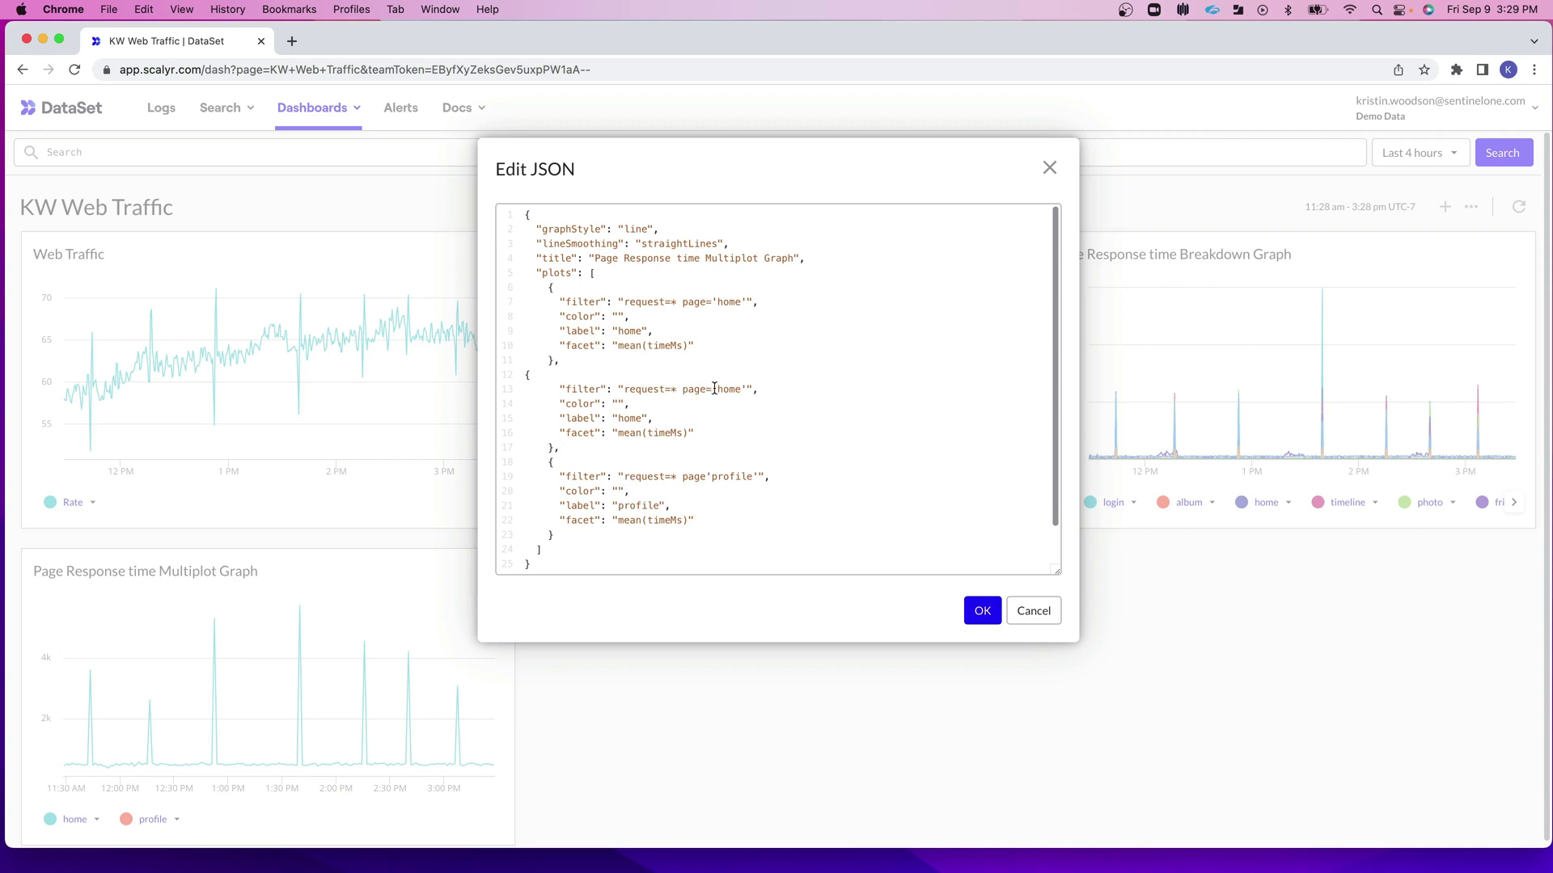
Change the copied block's filter page to login and its label to 'lggin'.
drag(716, 390, 740, 389)
text(login)
key(BackSpace)
key(BackSpace)
key(BackSpace)
key(BackSpace)
text(lggin)
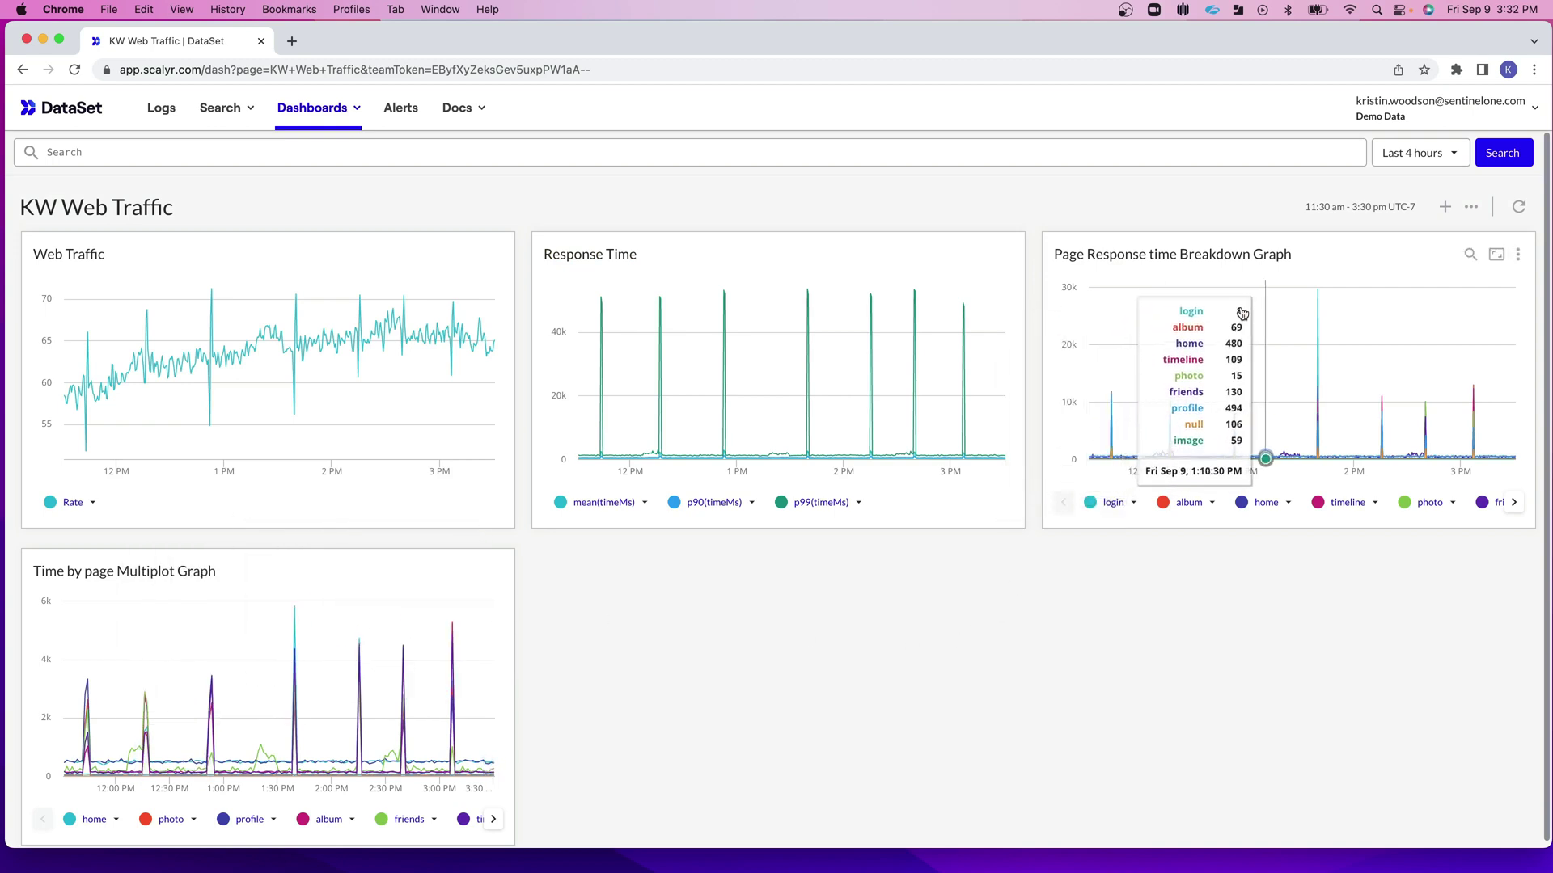
Set the dashboard time range to a custom 3D (last three days).
click(1417, 157)
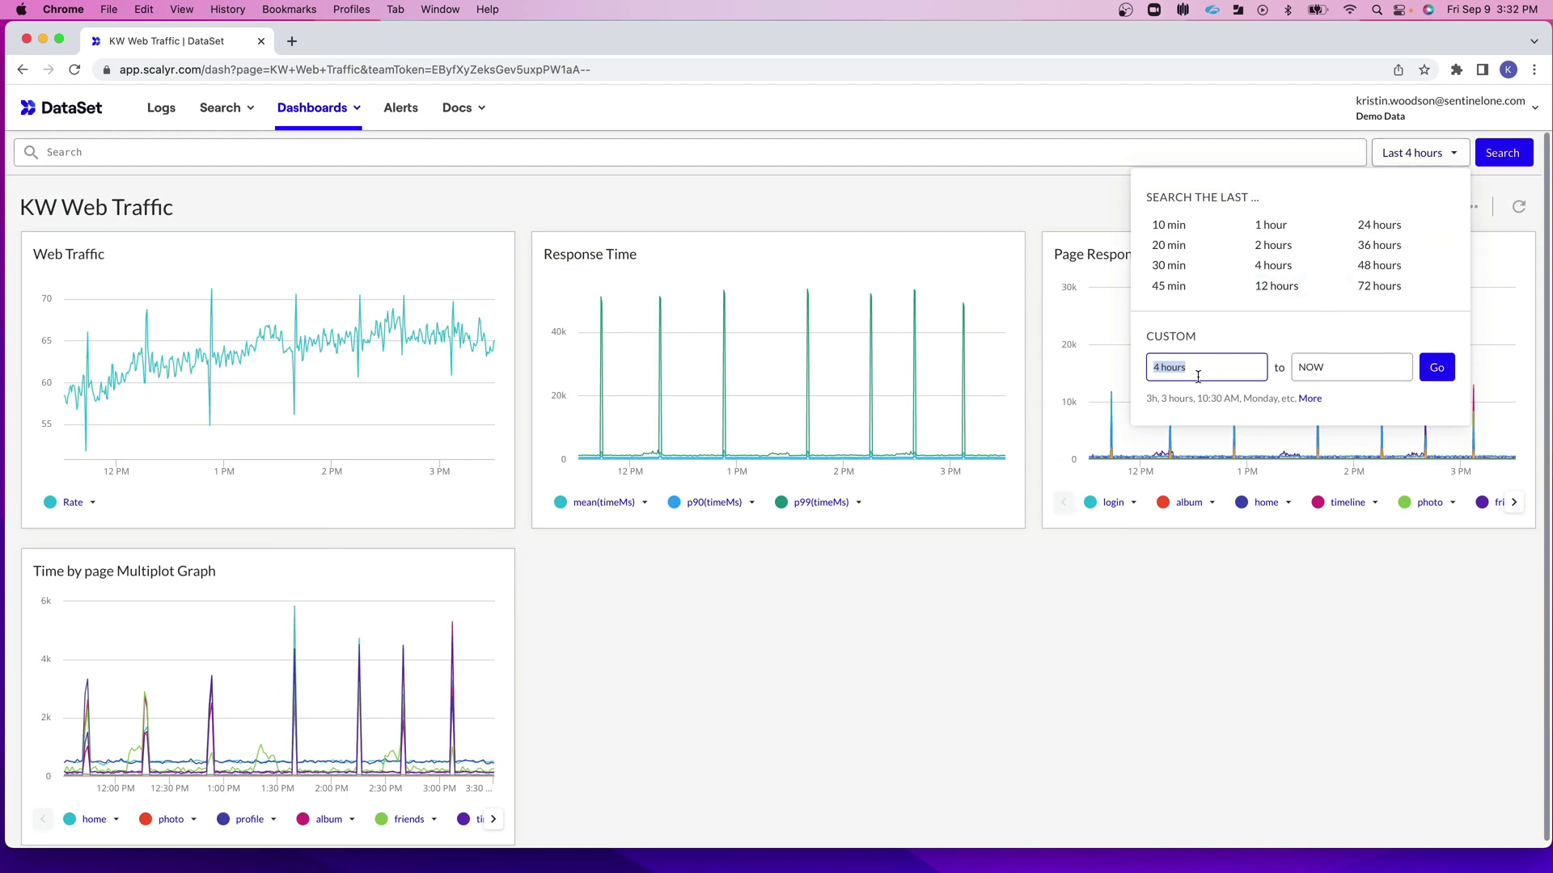
text(3D)
click(1438, 368)
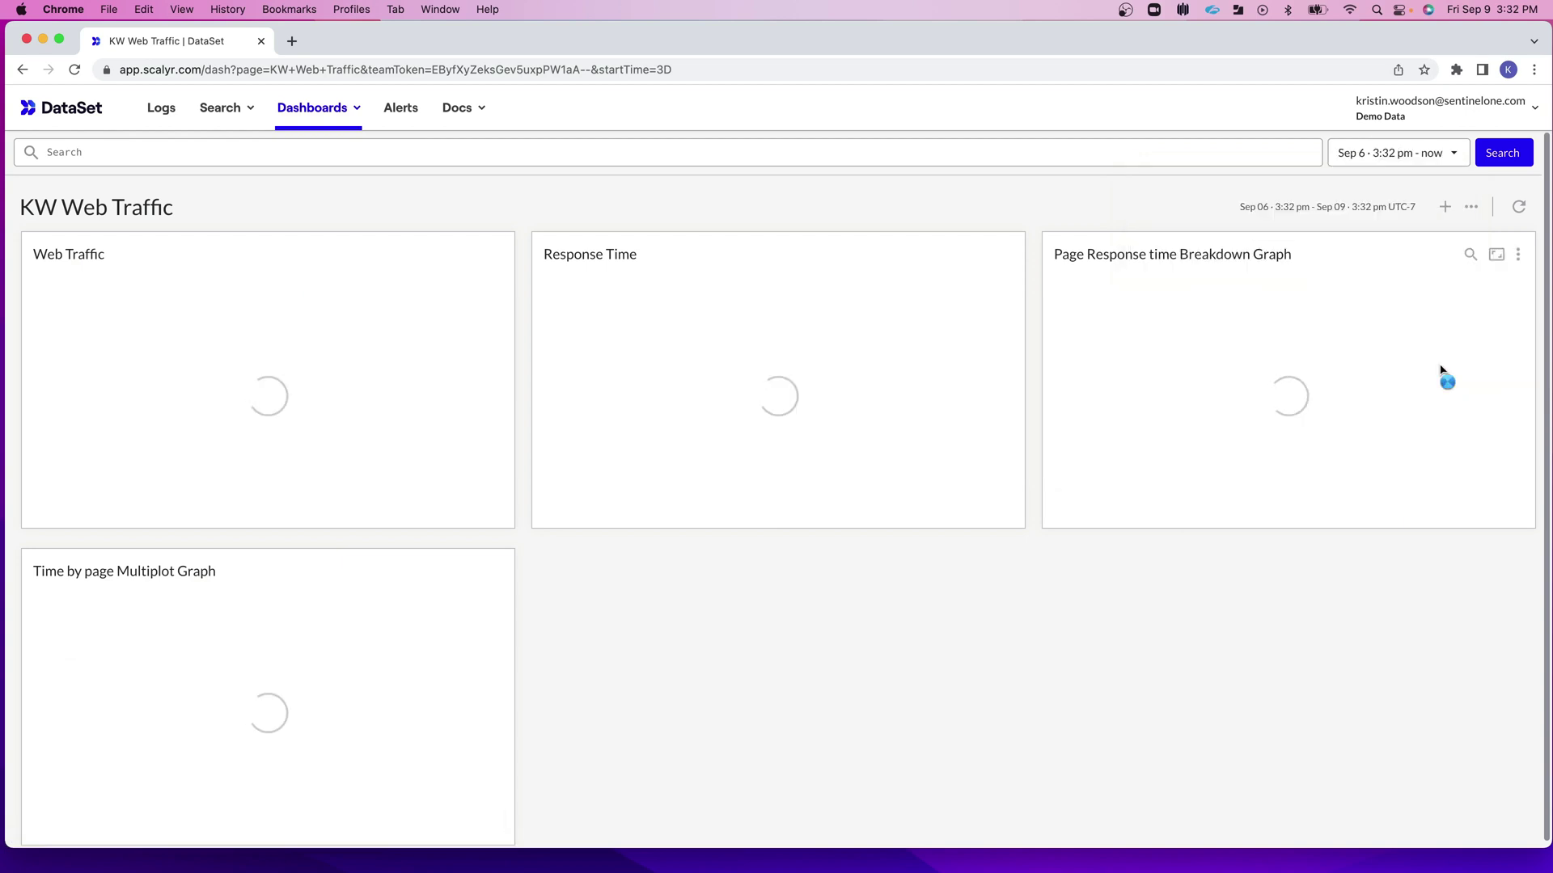